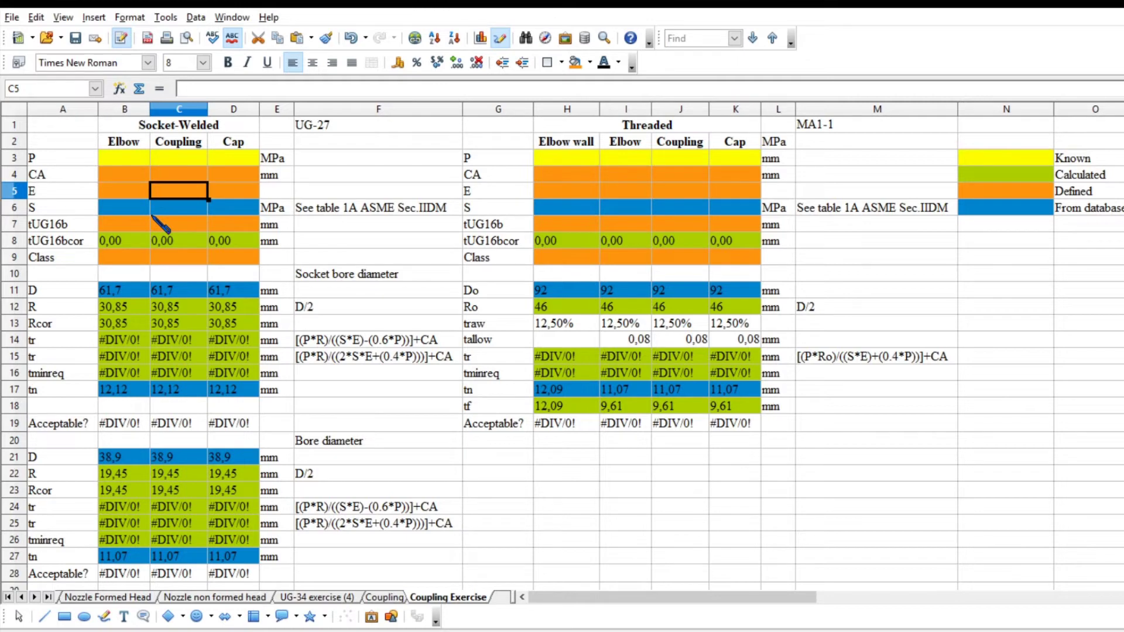
{"action": "left_click", "coordinate": [179, 324]}
{"action": "scroll", "coordinate": [219, 409], "scroll_direction": "down", "scroll_amount": 5}
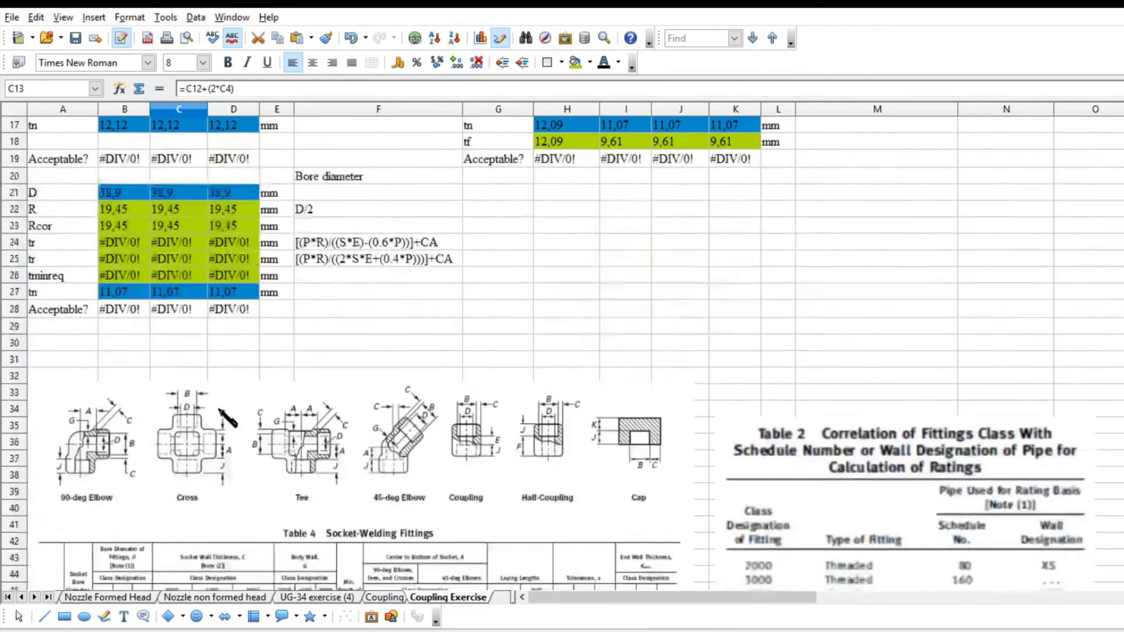
{"action": "scroll", "coordinate": [221, 411], "scroll_direction": "down", "scroll_amount": 5}
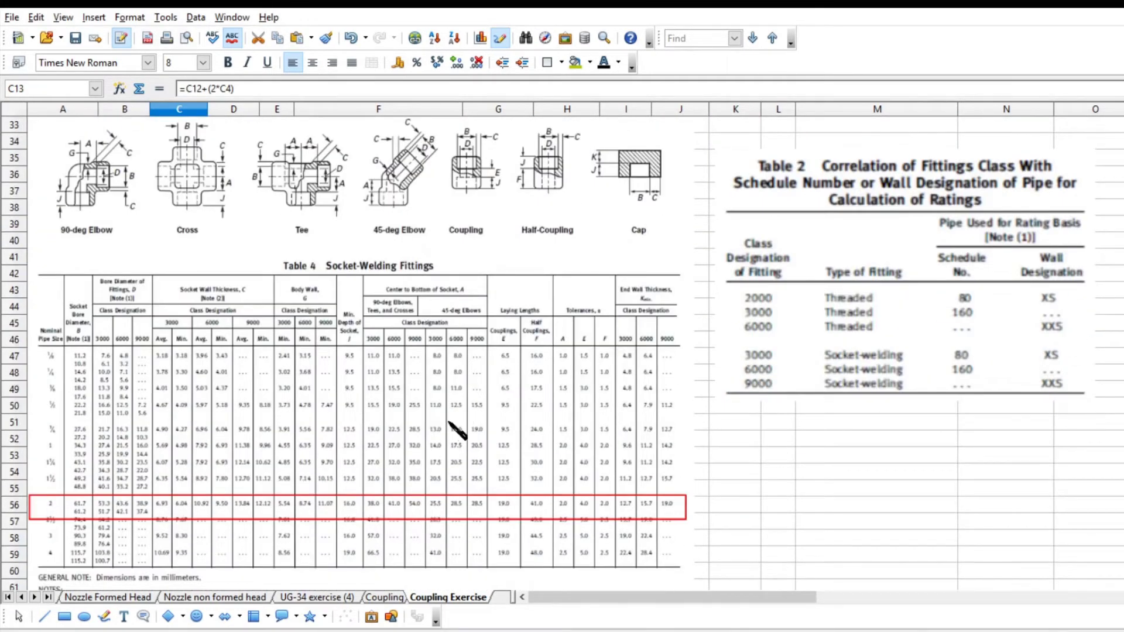
{"action": "scroll", "coordinate": [449, 423], "scroll_direction": "up", "scroll_amount": 10}
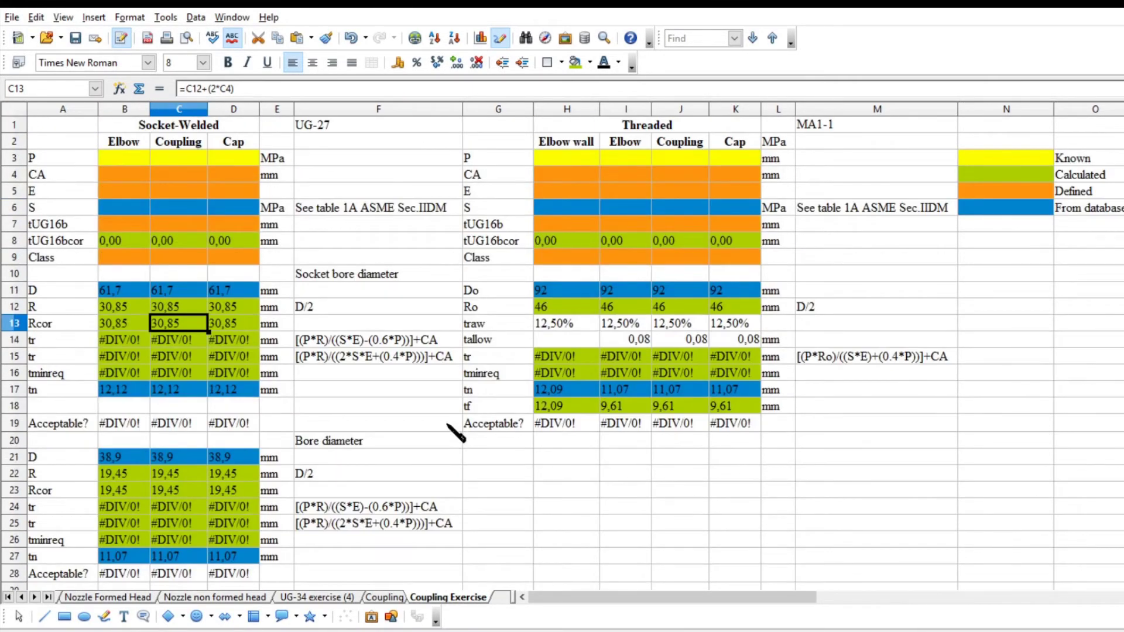
Step: Enter a pressure P of 5 MPa and a corrosion allowance CA of 3 mm for the socket-welded elbow
{"action": "left_click", "coordinate": [136, 159]}
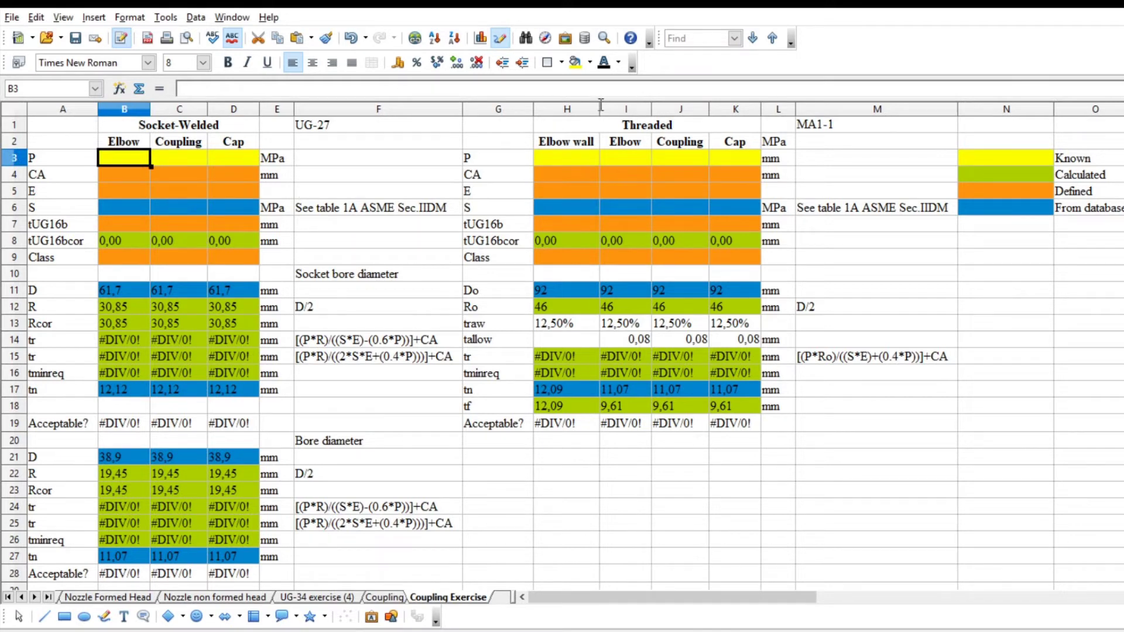
{"action": "type", "text": "5"}
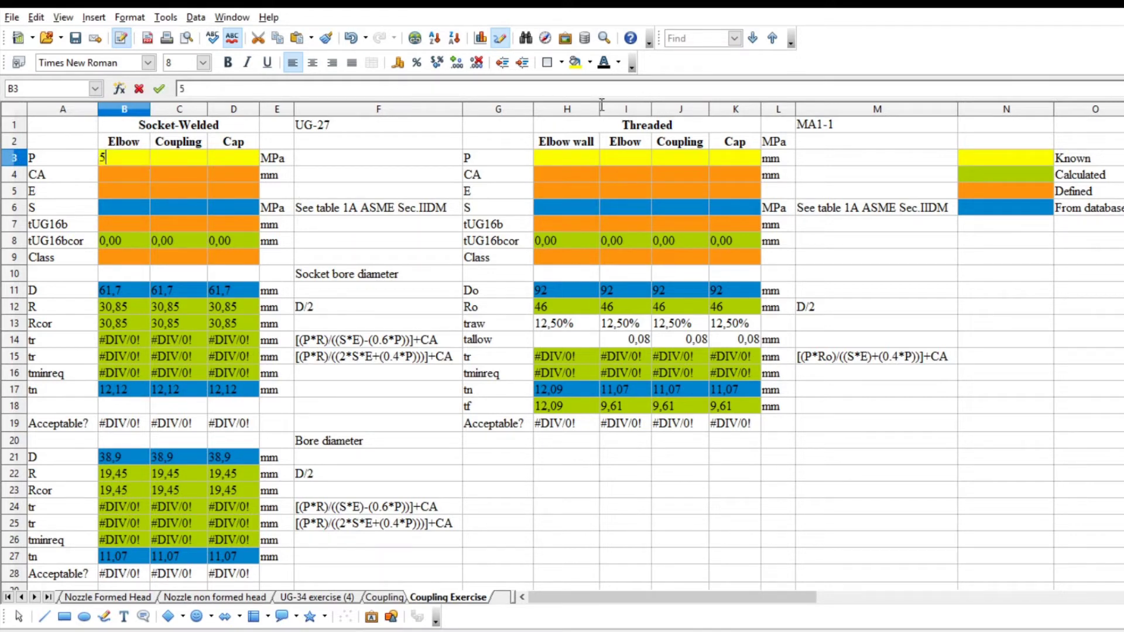
{"action": "key", "text": "Return"}
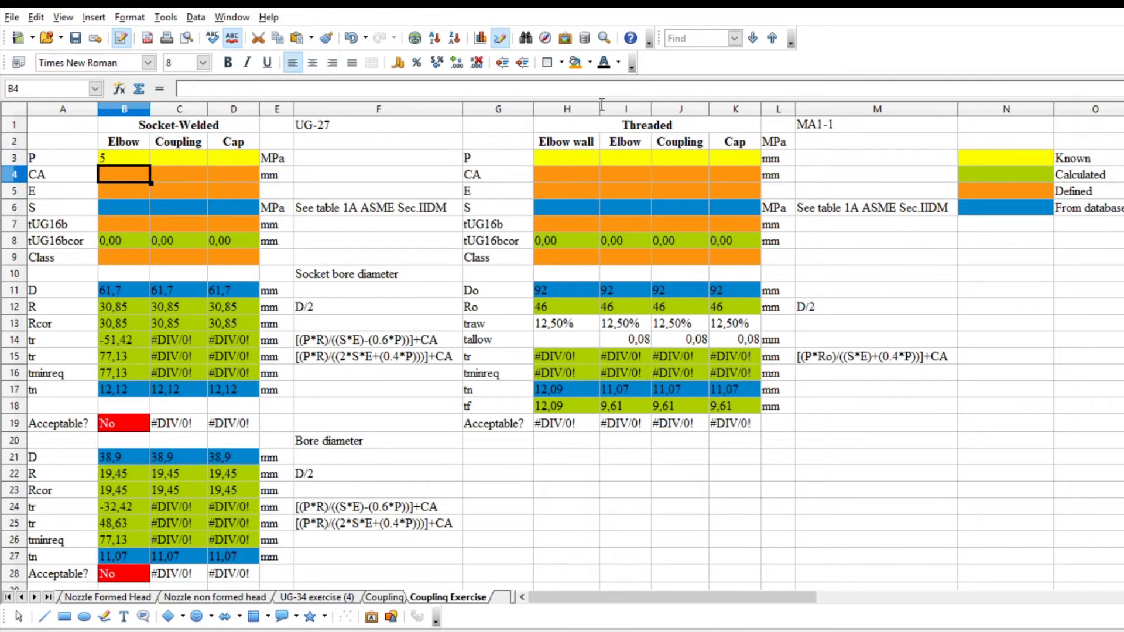
{"action": "type", "text": "3"}
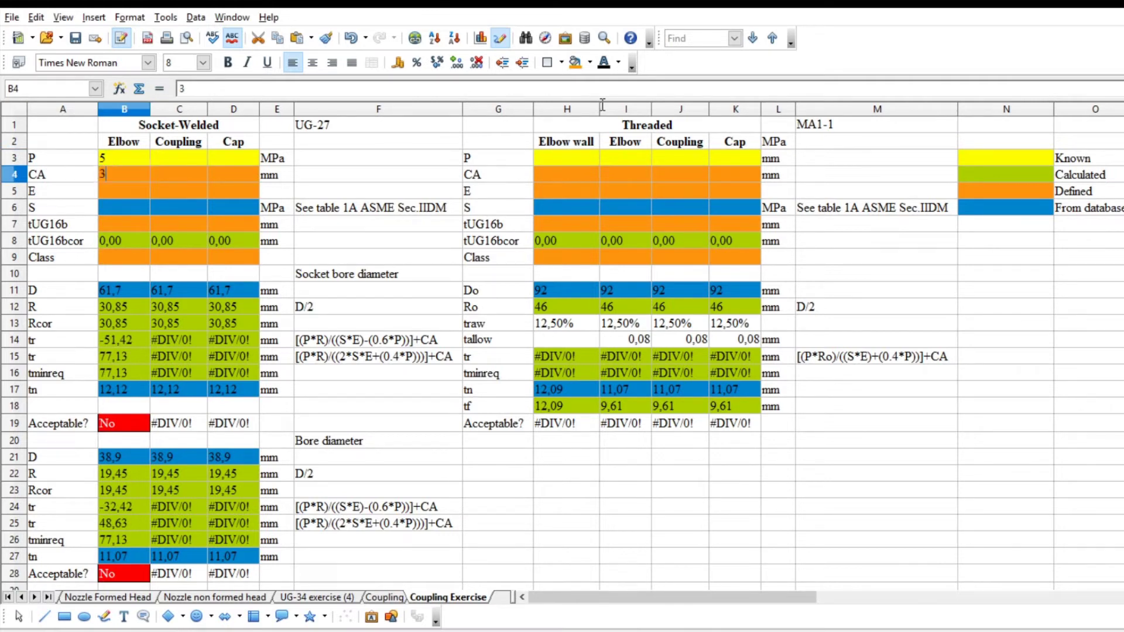
{"action": "key", "text": "Return"}
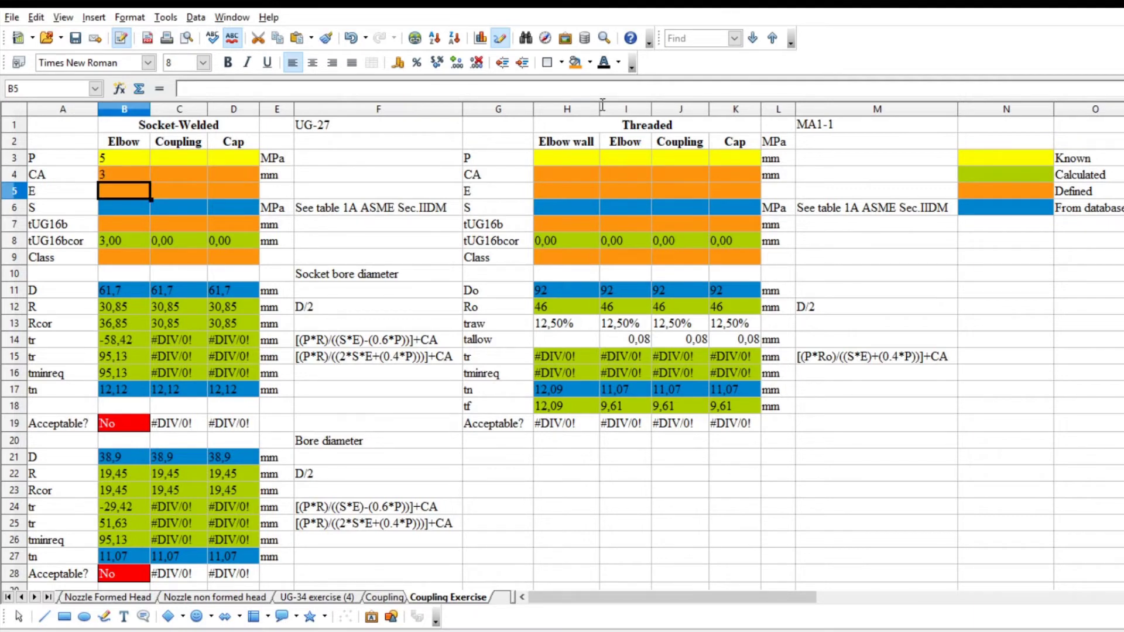
Step: Fill in the socket-welded elbow's E as 0,7, S as 138 MPa and tUG16b as 2,5 mm
{"action": "type", "text": "0,7"}
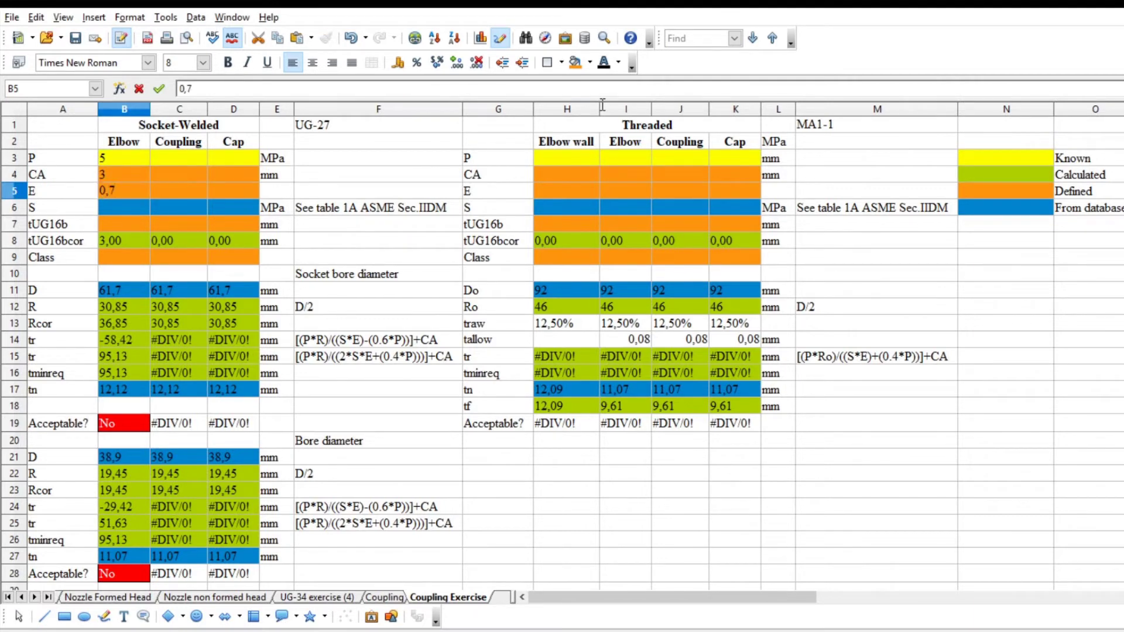
{"action": "key", "text": "Return"}
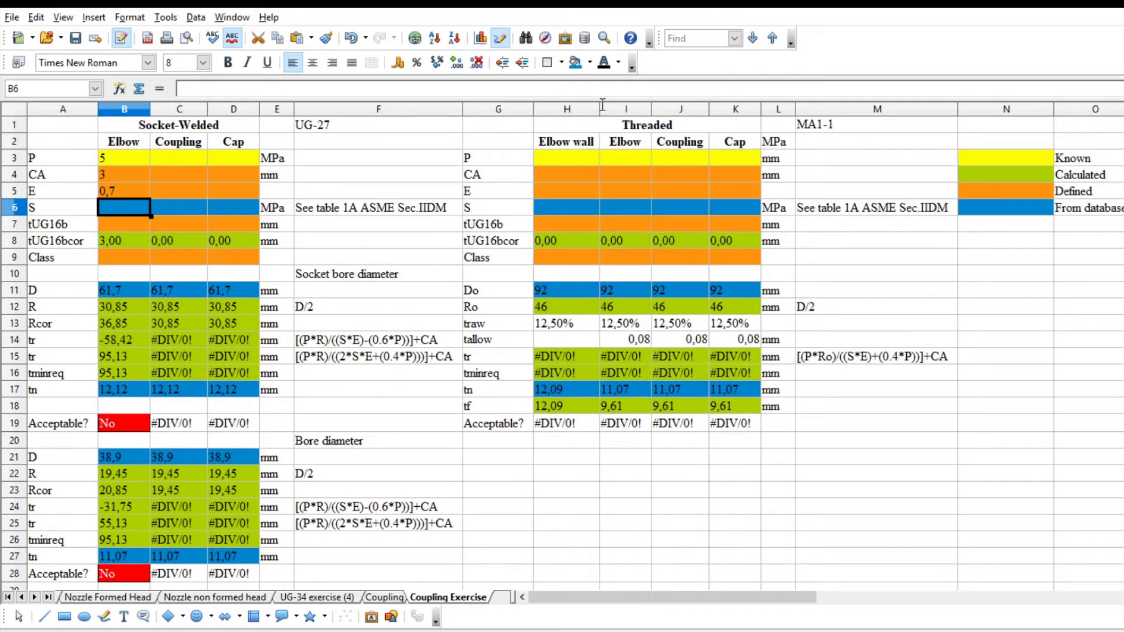
{"action": "type", "text": "138"}
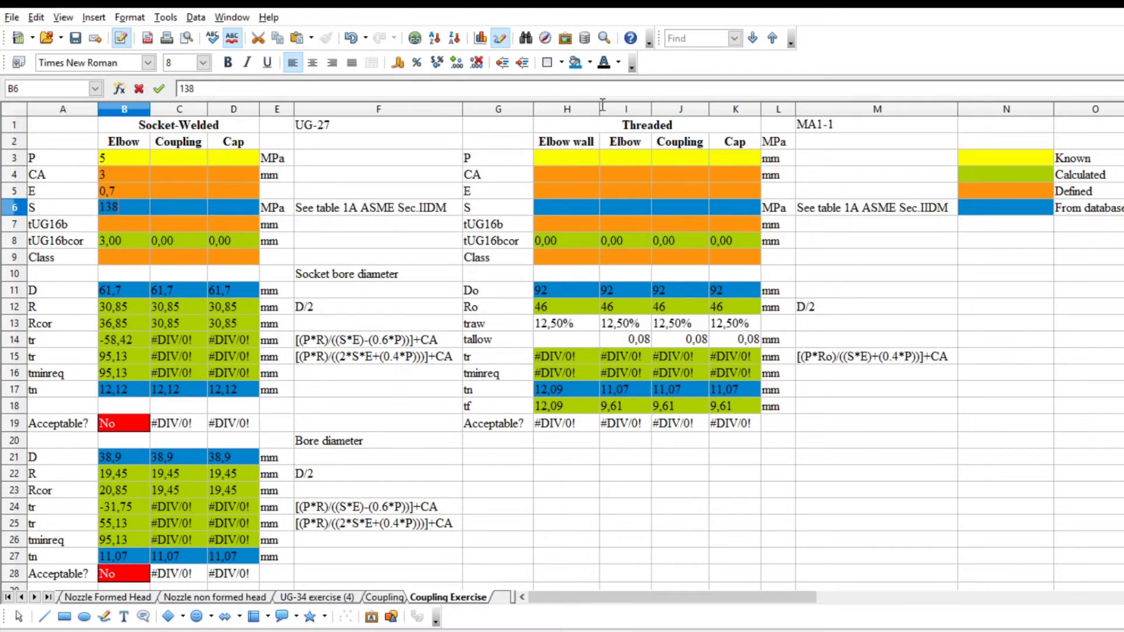
{"action": "key", "text": "Return"}
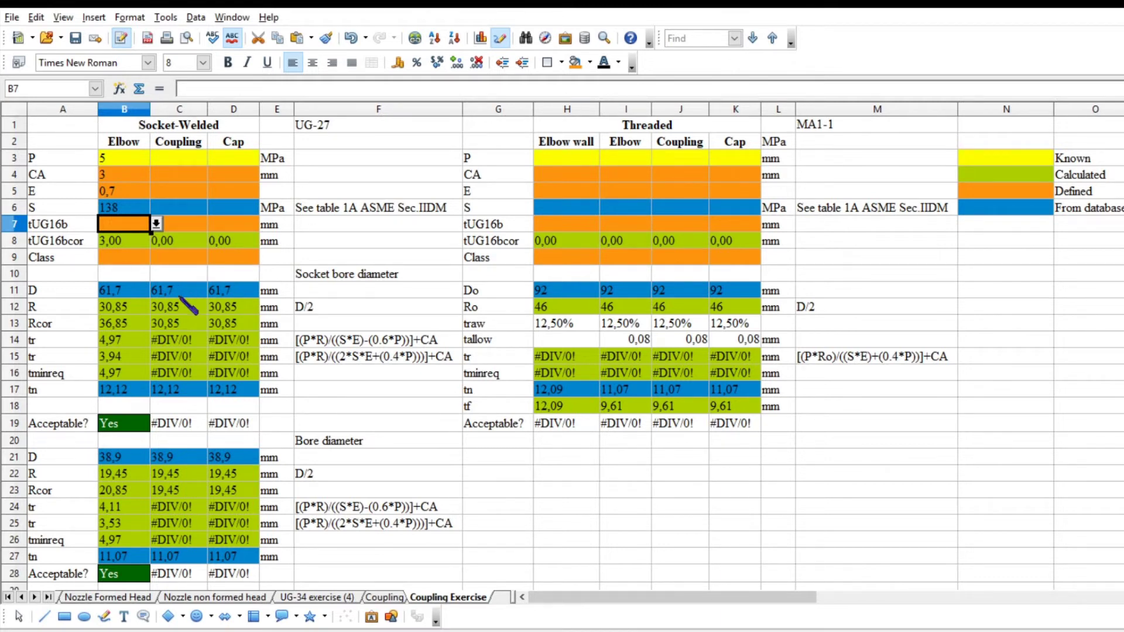
{"action": "type", "text": "2,5"}
{"action": "key", "text": "Return"}
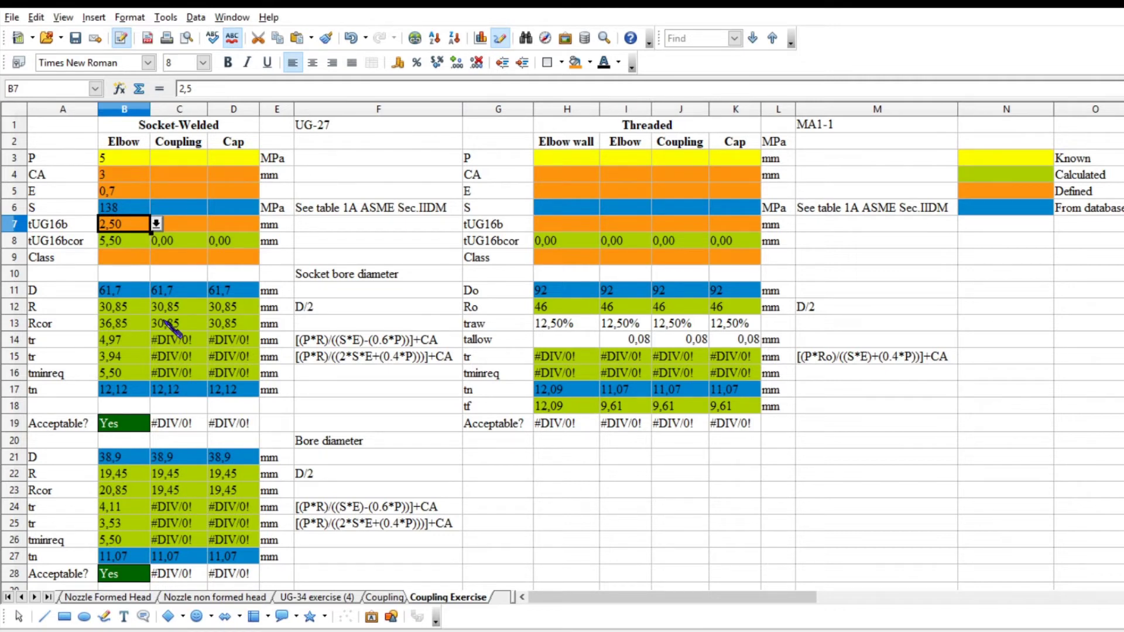
Step: Set the socket-welded elbow's class to 3000
{"action": "key", "text": "Left"}
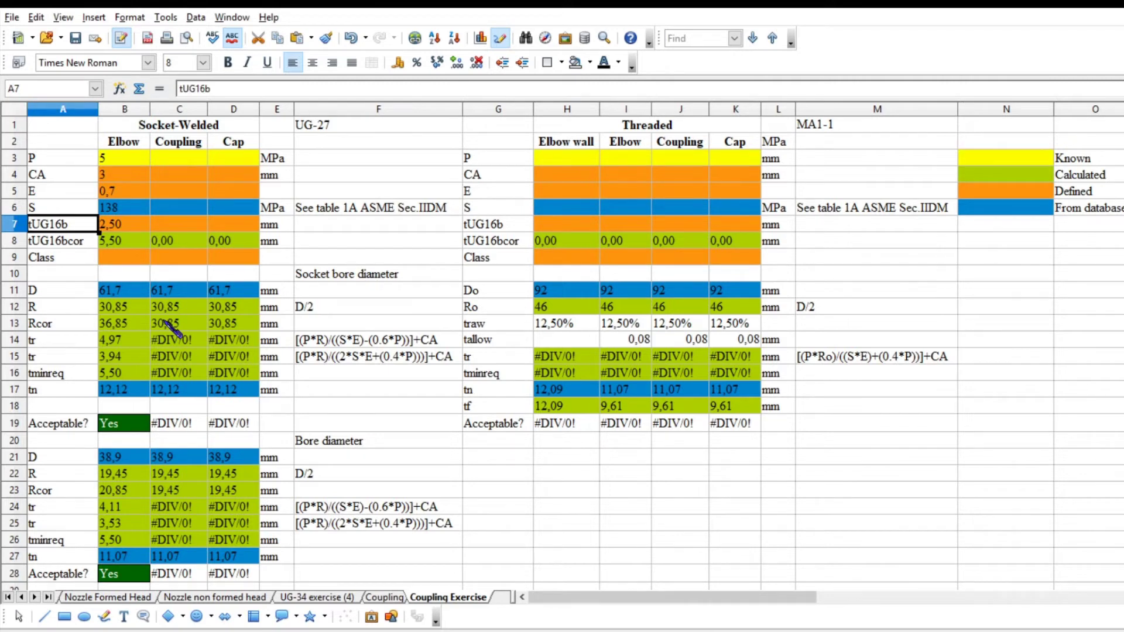
{"action": "key", "text": "Right"}
{"action": "key", "text": "Down"}
{"action": "key", "text": "Down"}
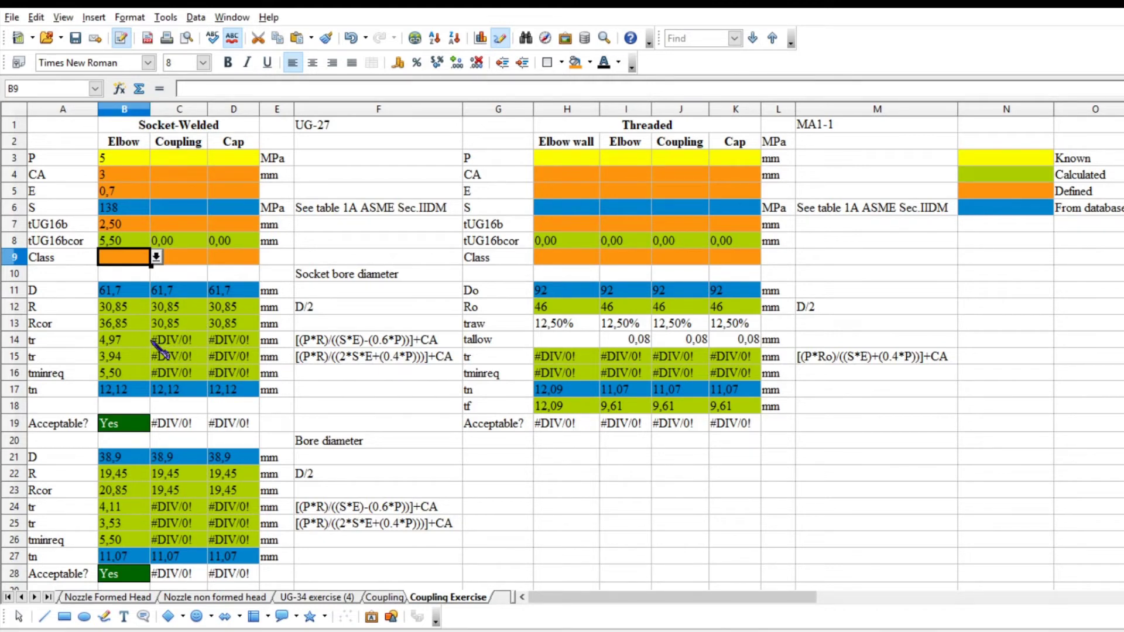
{"action": "type", "text": "3000"}
{"action": "key", "text": "Return"}
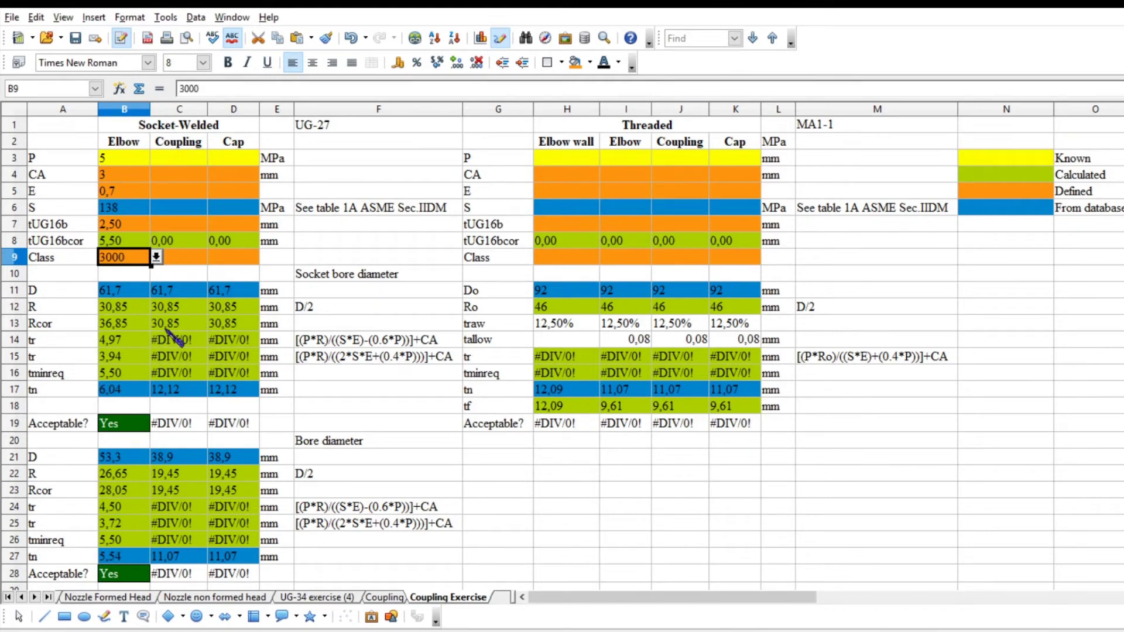
Step: Try class 6000 for the socket-welded elbow and return it to class 3000
{"action": "type", "text": "6000"}
{"action": "key", "text": "Return"}
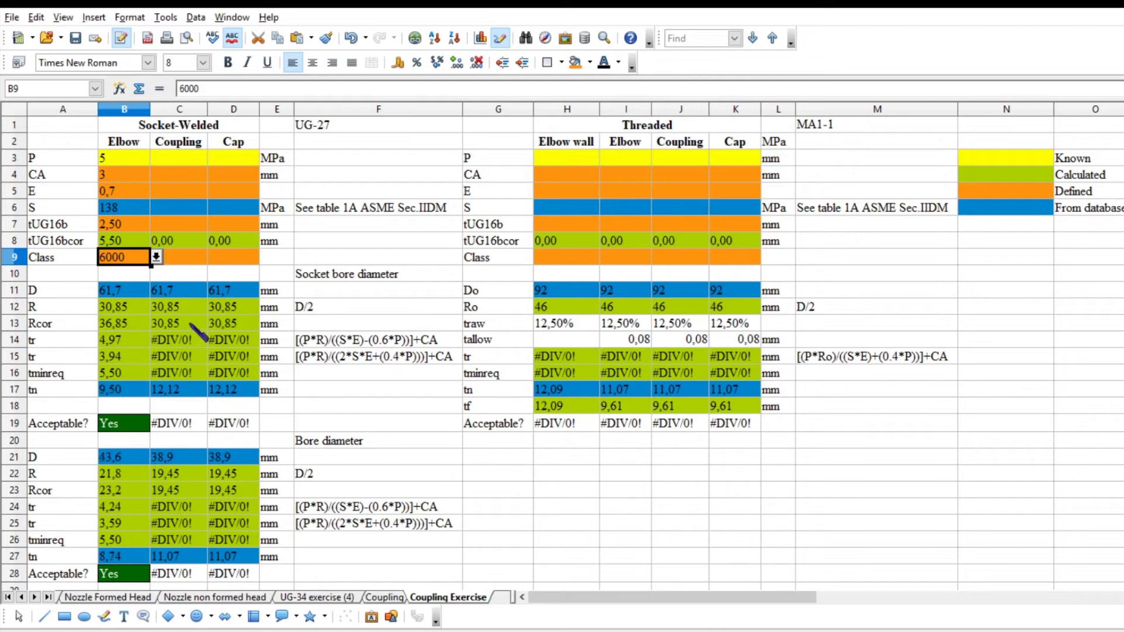
{"action": "key", "text": "ctrl+y"}
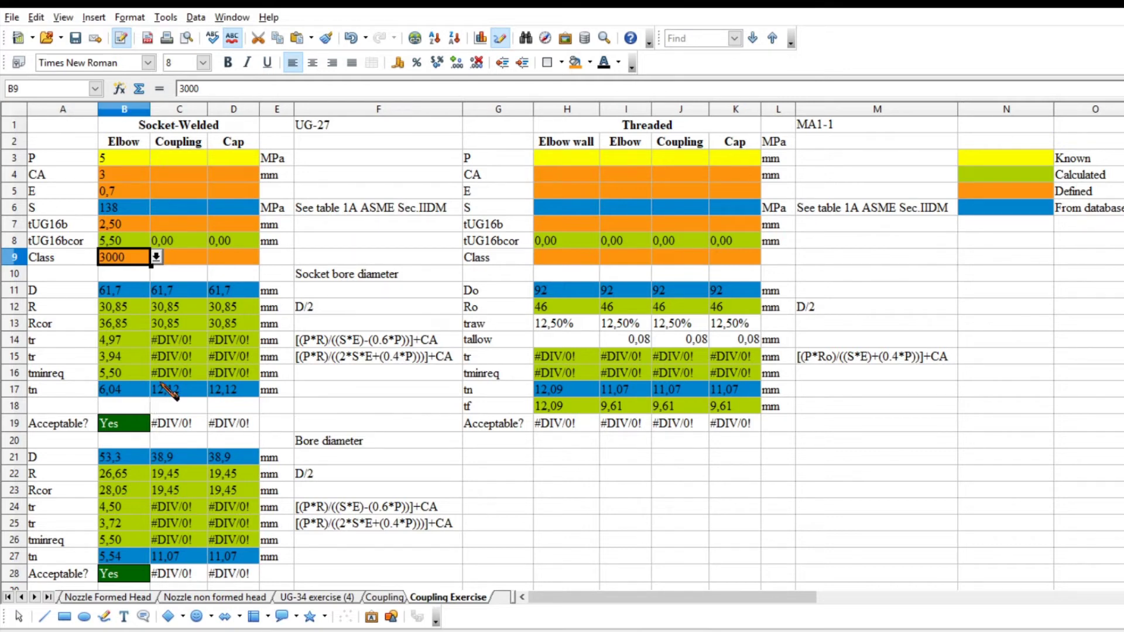
Step: Examine Table 4 for socket-welding fittings and the elbow's formulas for bore diameter D and nominal thickness tn
{"action": "scroll", "coordinate": [166, 404], "scroll_direction": "down", "scroll_amount": 12}
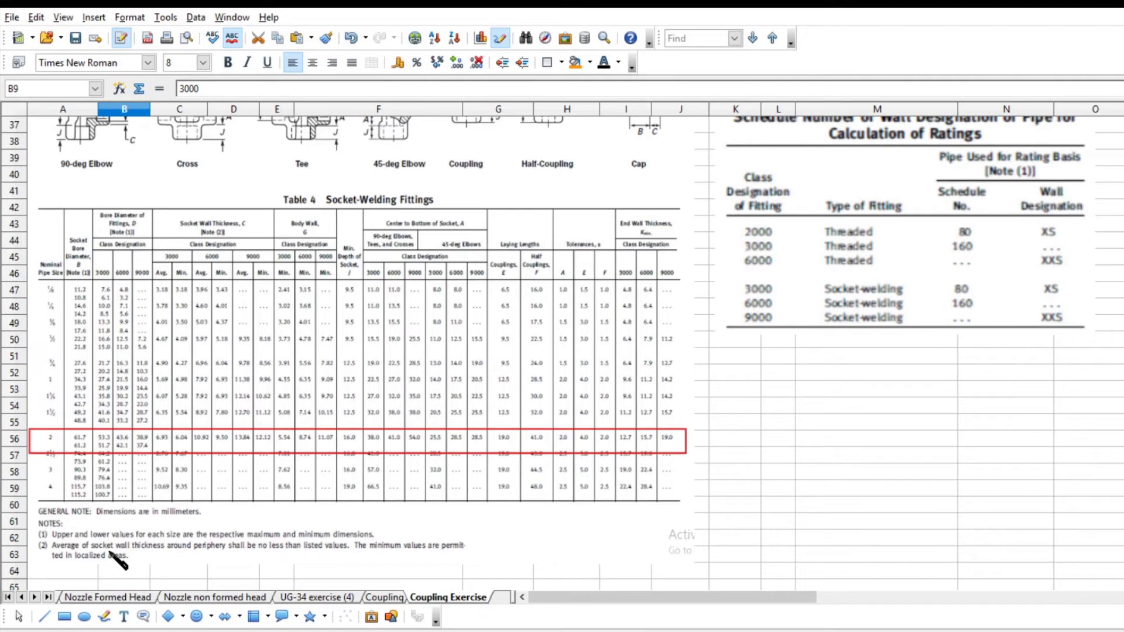
{"action": "scroll", "coordinate": [141, 523], "scroll_direction": "up", "scroll_amount": 4}
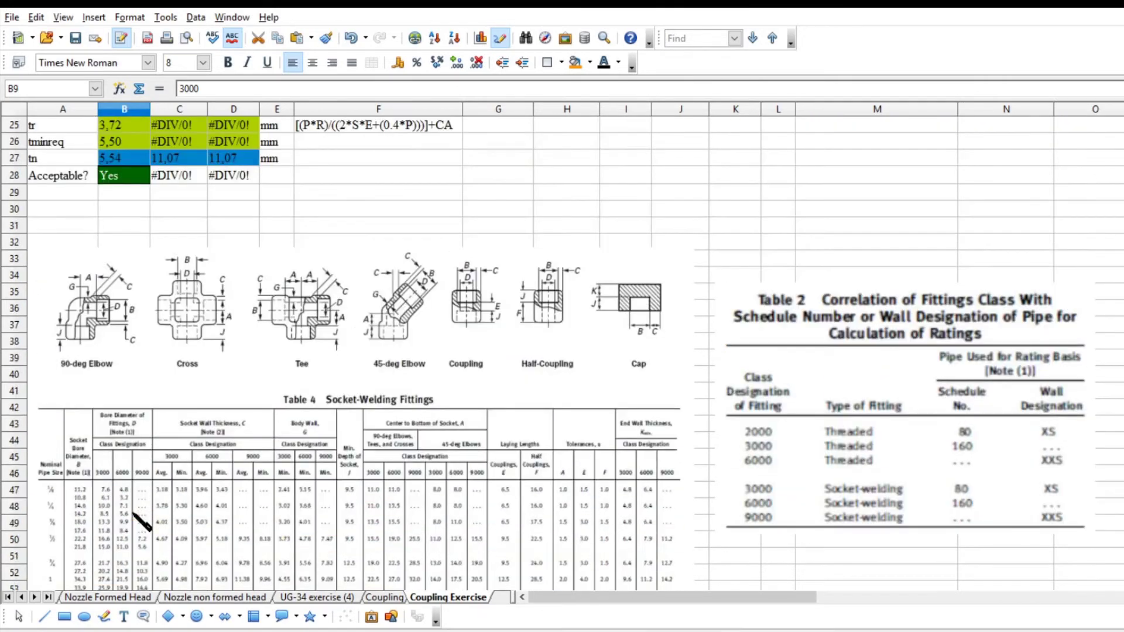
{"action": "scroll", "coordinate": [142, 521], "scroll_direction": "up", "scroll_amount": 8}
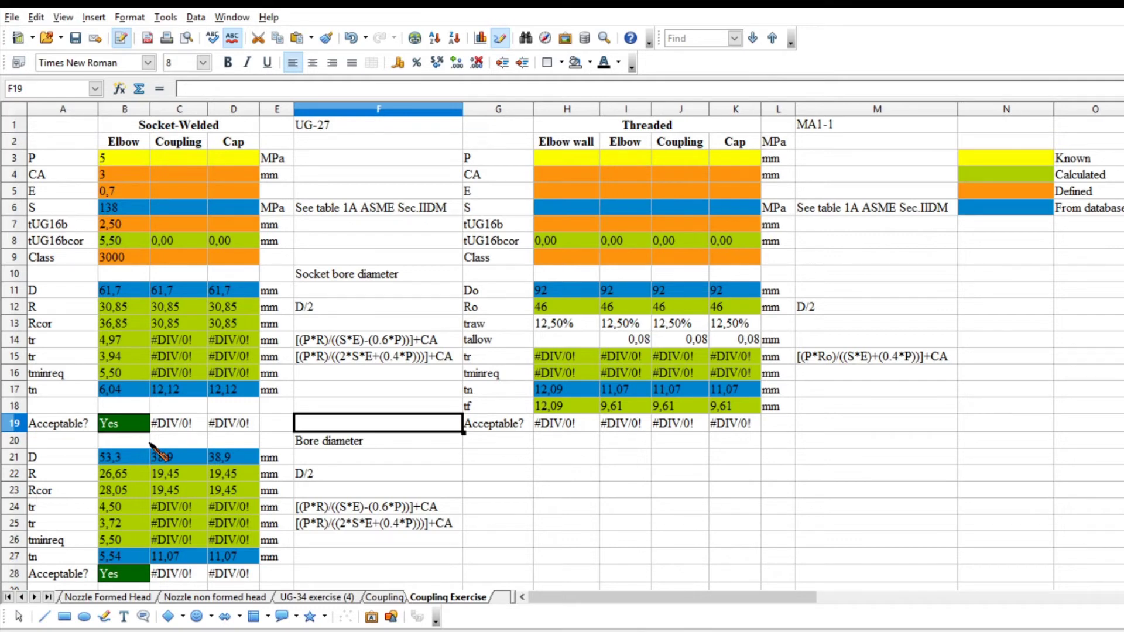
{"action": "left_click", "coordinate": [141, 458]}
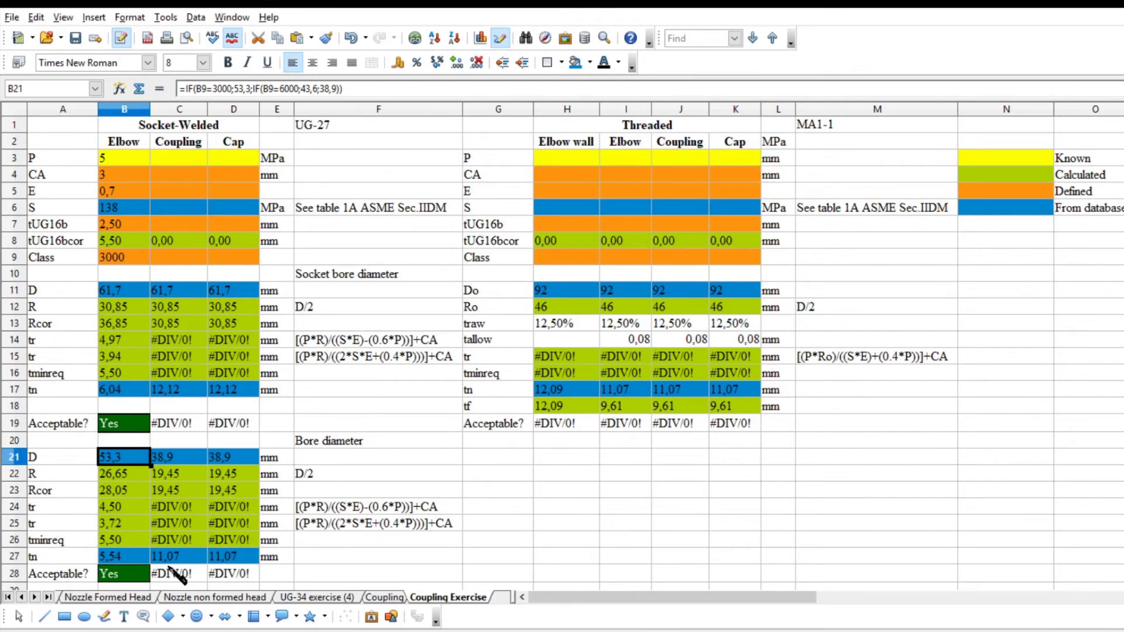
{"action": "scroll", "coordinate": [168, 603], "scroll_direction": "down", "scroll_amount": 1}
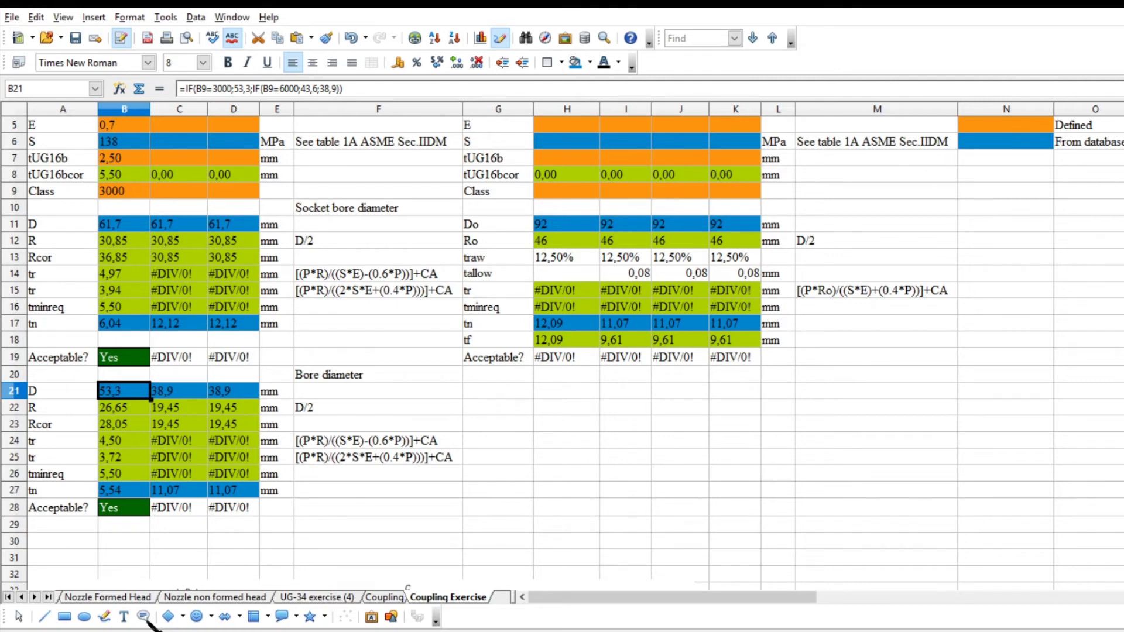
{"action": "key", "text": "Down"}
{"action": "key", "text": "Down"}
{"action": "key", "text": "Down"}
{"action": "key", "text": "Down"}
{"action": "key", "text": "Down"}
{"action": "key", "text": "Down"}
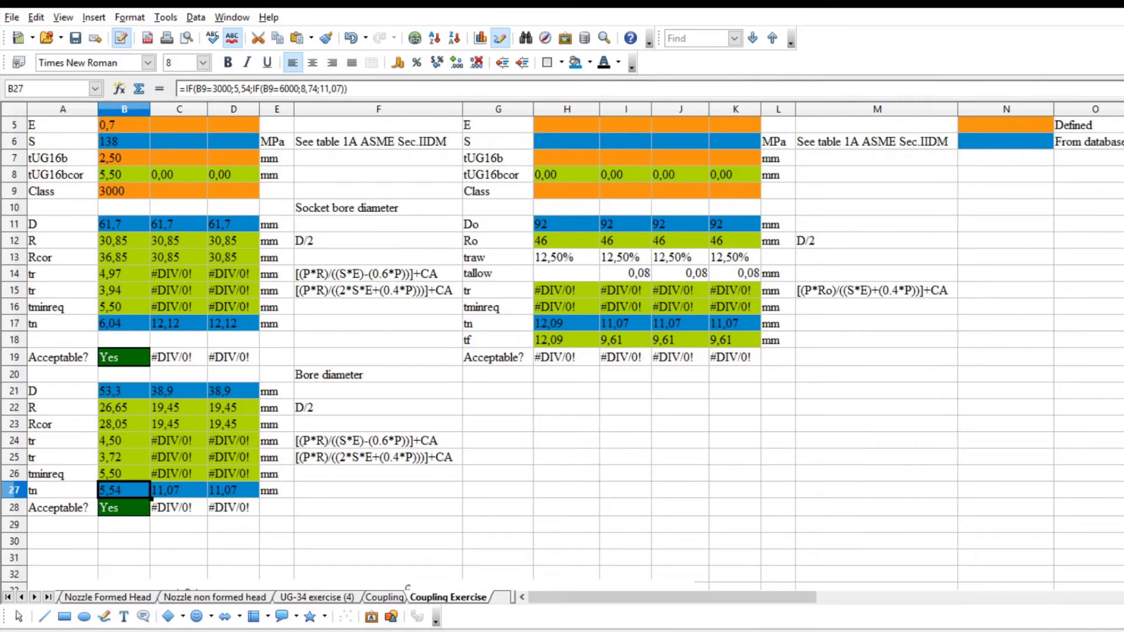
{"action": "scroll", "coordinate": [183, 549], "scroll_direction": "up", "scroll_amount": 2}
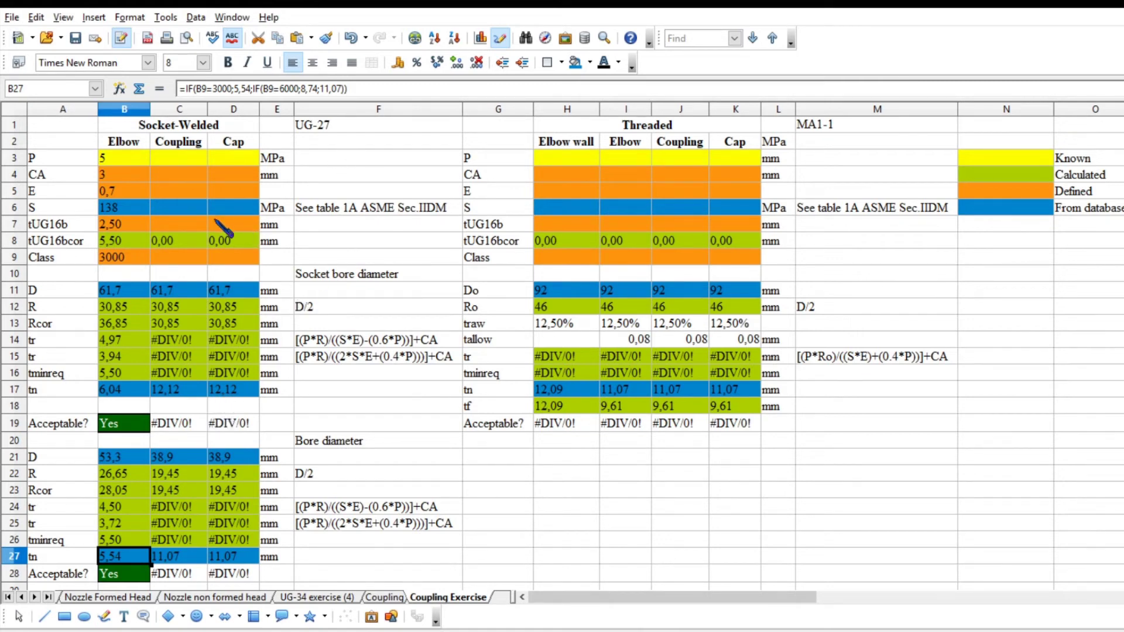
Step: Copy the socket-welded elbow's P, CA, E, S and tUG16b values into the Coupling and Cap columns
{"action": "left_click", "coordinate": [179, 158]}
{"action": "left_click", "coordinate": [124, 158]}
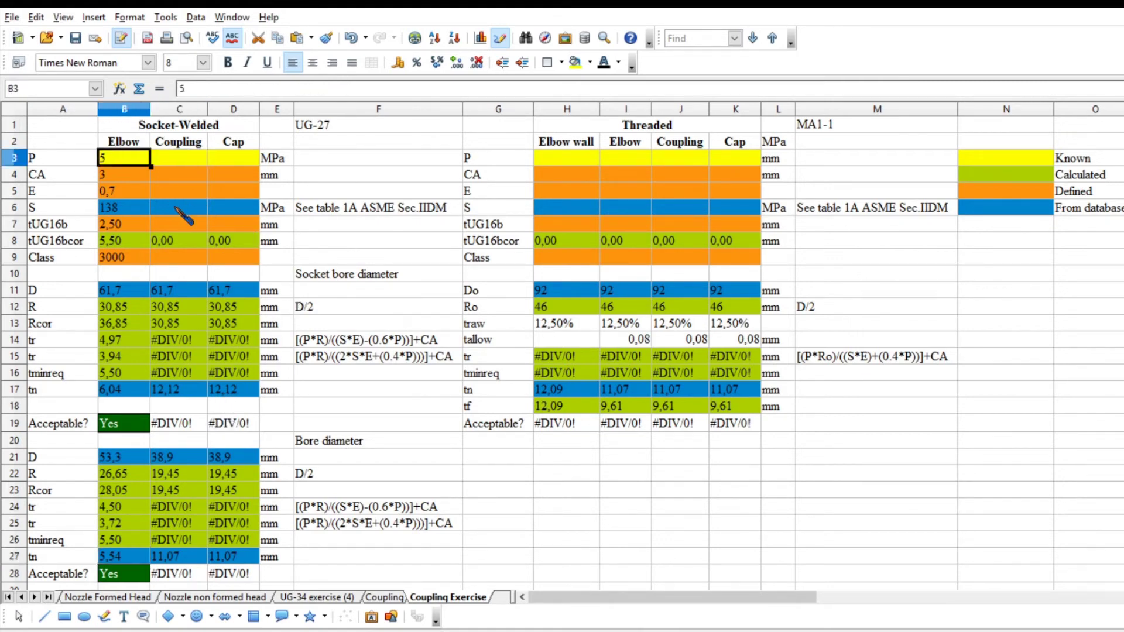
{"action": "key", "text": "shift+Down"}
{"action": "key", "text": "shift+Down"}
{"action": "key", "text": "shift+Down"}
{"action": "key", "text": "shift+Down"}
{"action": "key", "text": "ctrl+c"}
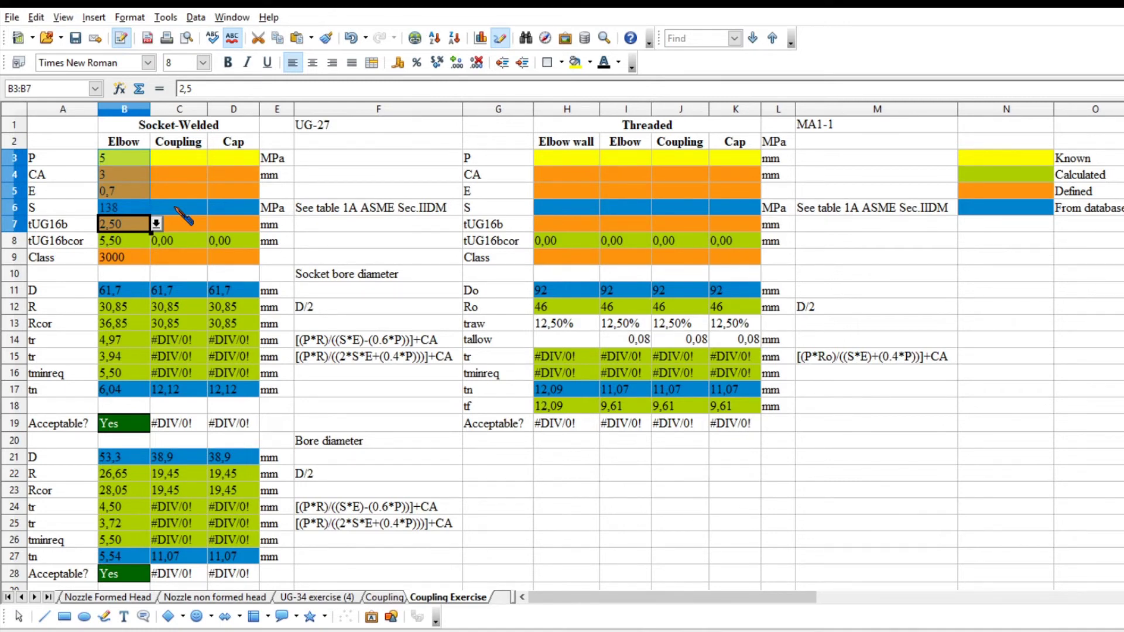
{"action": "key", "text": "Right"}
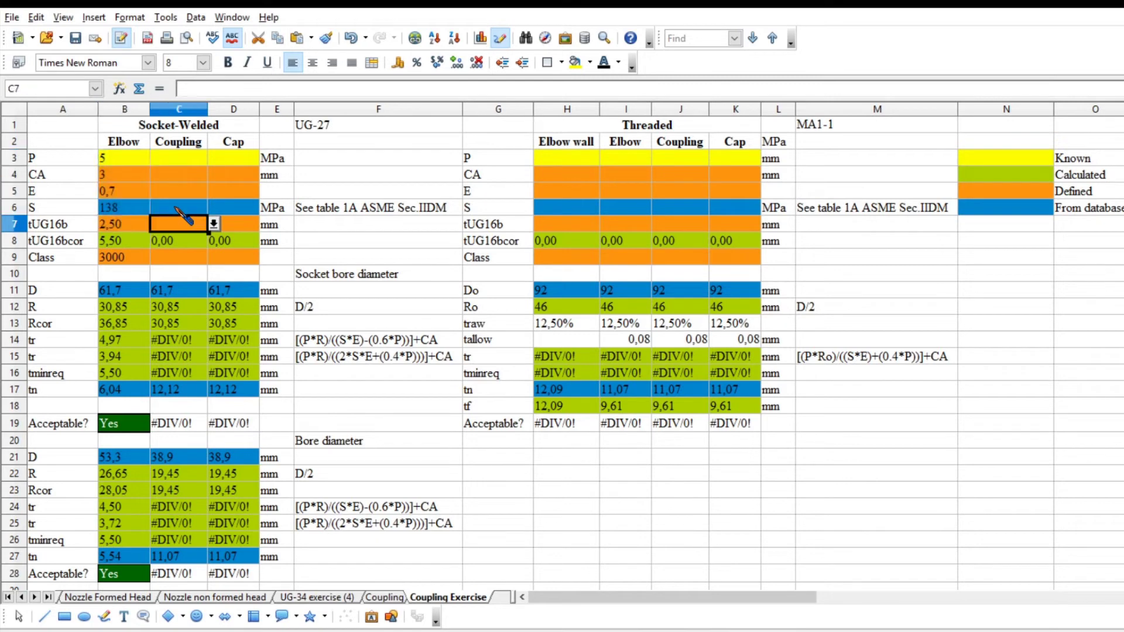
{"action": "key", "text": "shift+Up"}
{"action": "key", "text": "shift+Up"}
{"action": "key", "text": "shift+Up"}
{"action": "key", "text": "shift+Up"}
{"action": "key", "text": "ctrl+v"}
{"action": "key", "text": "Down"}
{"action": "key", "text": "Down"}
{"action": "key", "text": "Down"}
{"action": "key", "text": "Down"}
{"action": "key", "text": "Down"}
{"action": "key", "text": "Down"}
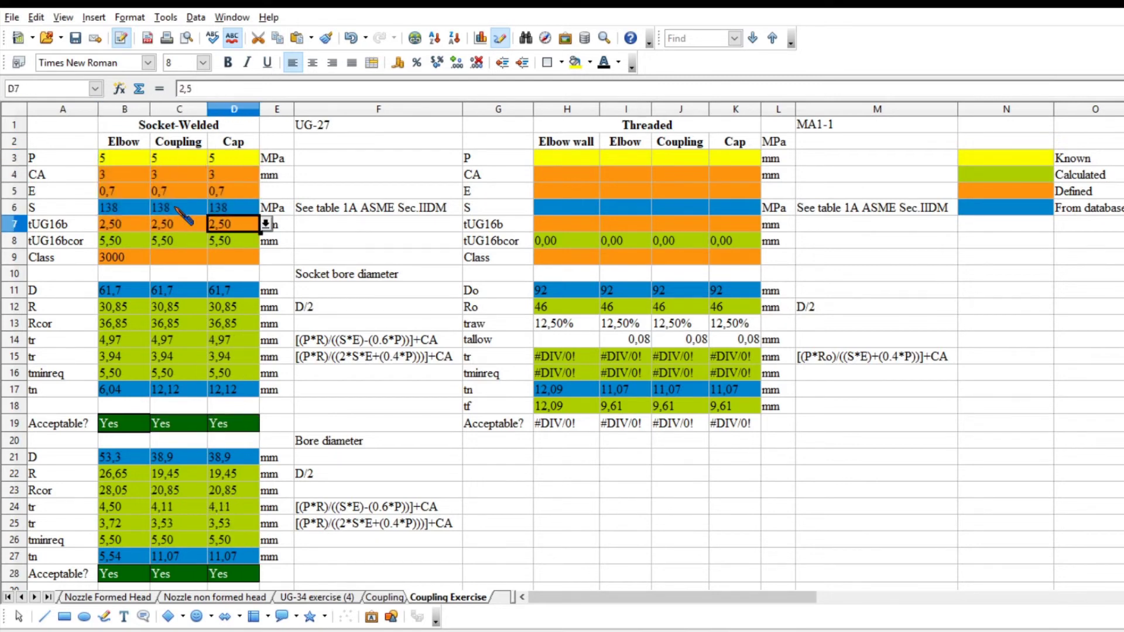
Step: Copy the elbow's class 3000 into the socket-welded Coupling and Cap columns
{"action": "key", "text": "Left"}
{"action": "key", "text": "Left"}
{"action": "key", "text": "Right"}
{"action": "key", "text": "ctrl+v"}
{"action": "key", "text": "Right"}
{"action": "key", "text": "ctrl+v"}
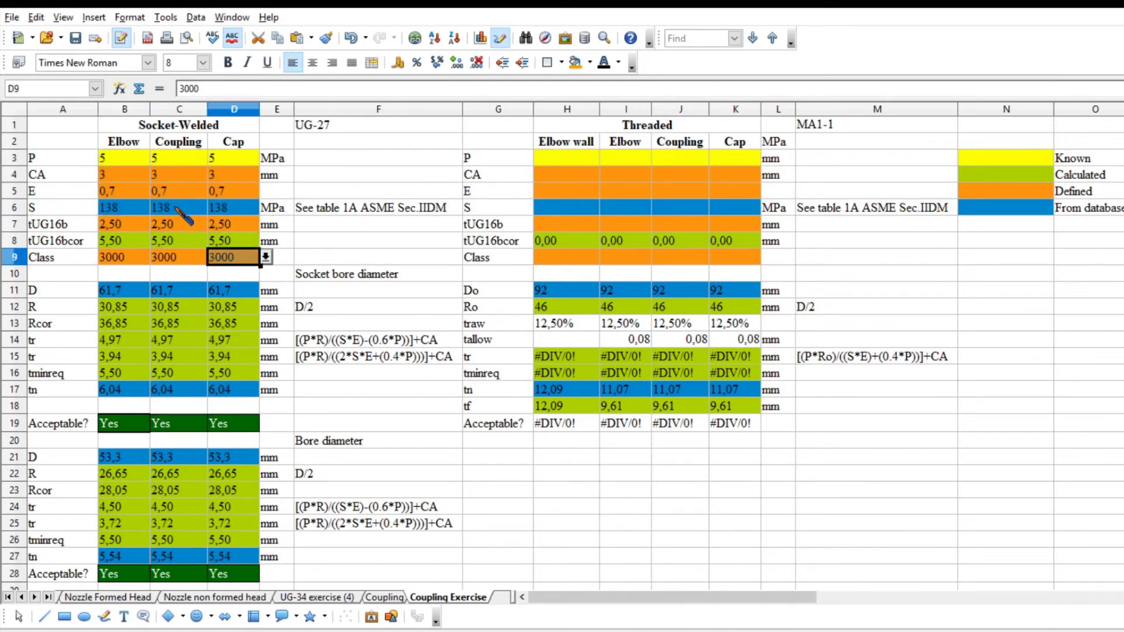
{"action": "key", "text": "Down"}
{"action": "key", "text": "Down"}
{"action": "key", "text": "Down"}
{"action": "key", "text": "Down"}
{"action": "key", "text": "Down"}
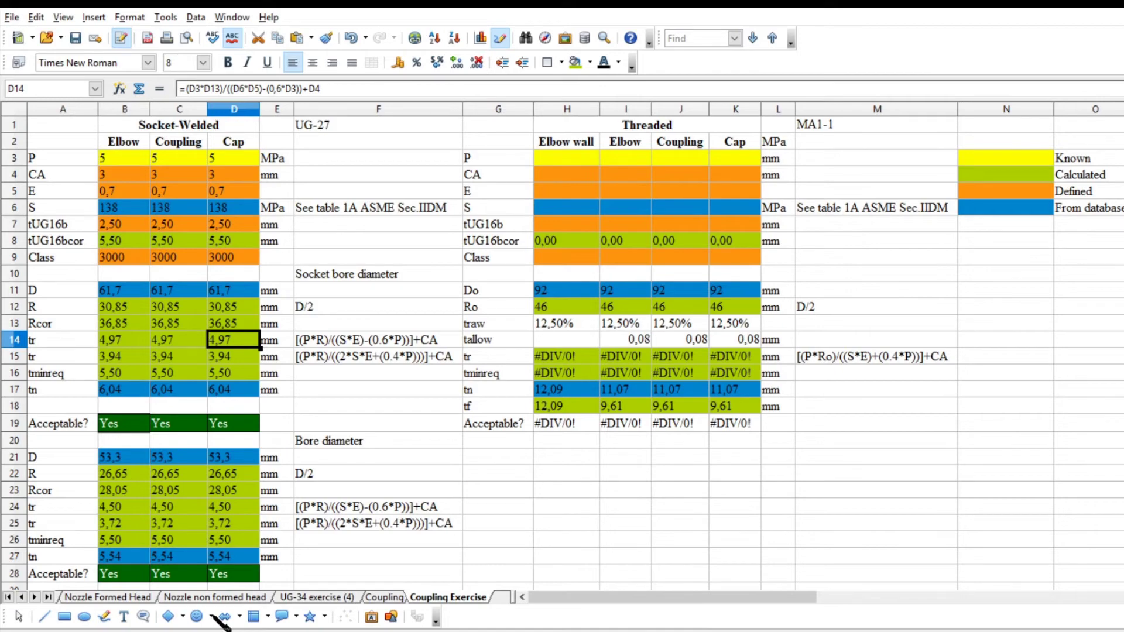
{"action": "scroll", "coordinate": [214, 616], "scroll_direction": "down", "scroll_amount": 1}
{"action": "scroll", "coordinate": [213, 616], "scroll_direction": "up", "scroll_amount": 1}
Step: Enter a pressure P of 5 in the Elbow wall column of the threaded fittings
{"action": "left_click", "coordinate": [680, 191]}
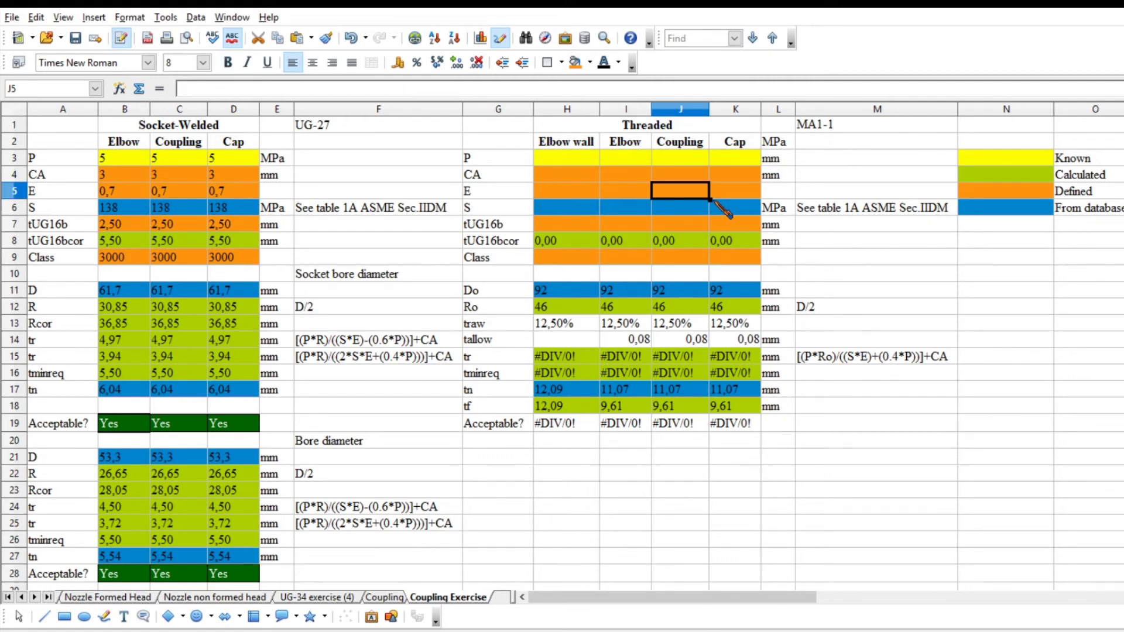
{"action": "key", "text": "Up"}
{"action": "key", "text": "Up"}
{"action": "key", "text": "Up"}
{"action": "key", "text": "Left"}
{"action": "key", "text": "Left"}
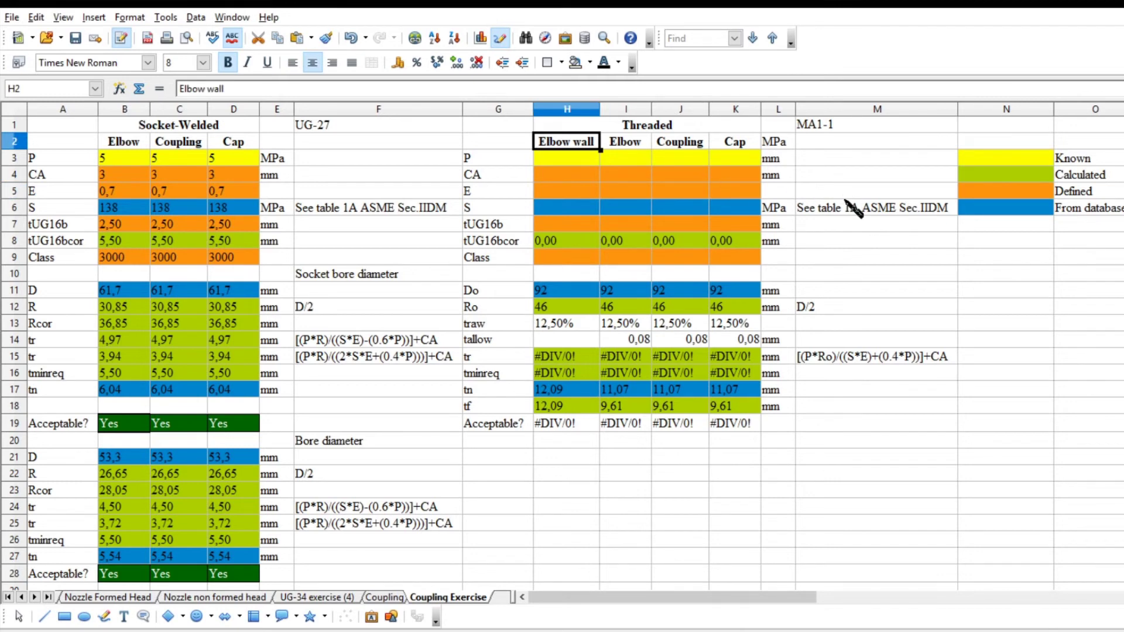
{"action": "key", "text": "Down"}
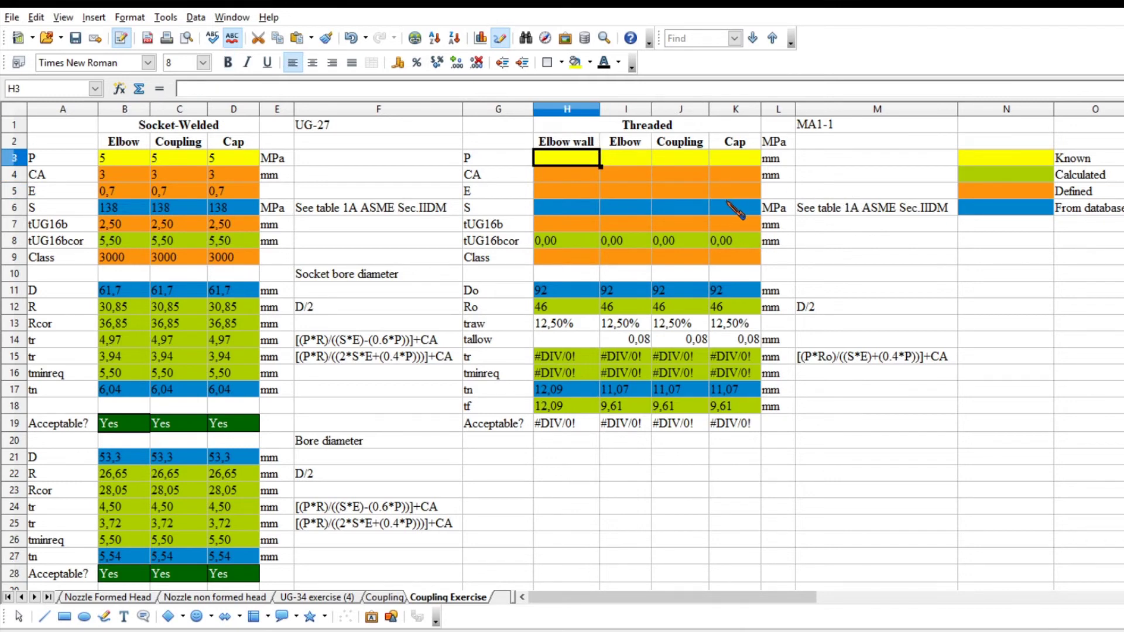
{"action": "type", "text": "5"}
{"action": "key", "text": "Return"}
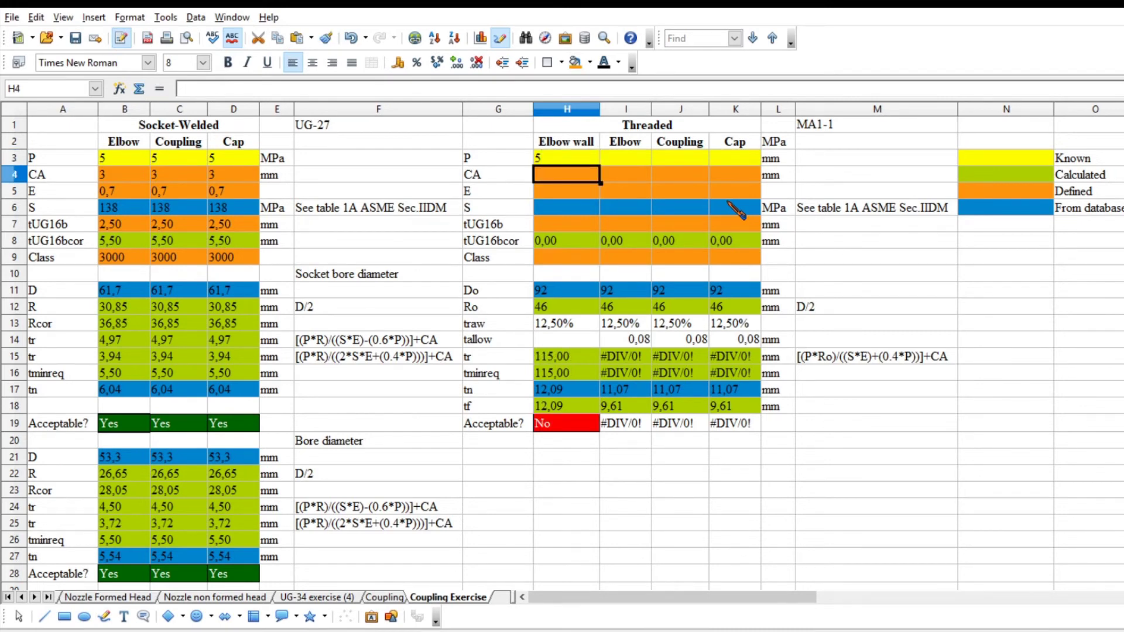
Step: Enter CA 3, E 0,7, S 138 and tUG16b 2,50 in the threaded Elbow wall column
{"action": "type", "text": "3"}
{"action": "key", "text": "Return"}
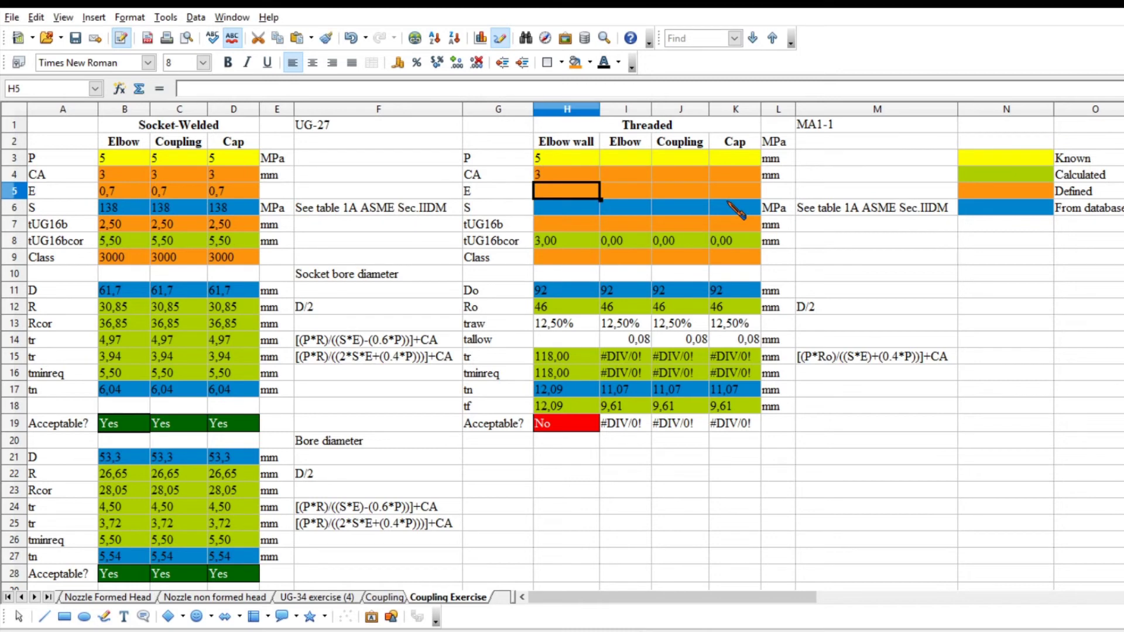
{"action": "type", "text": "0,7"}
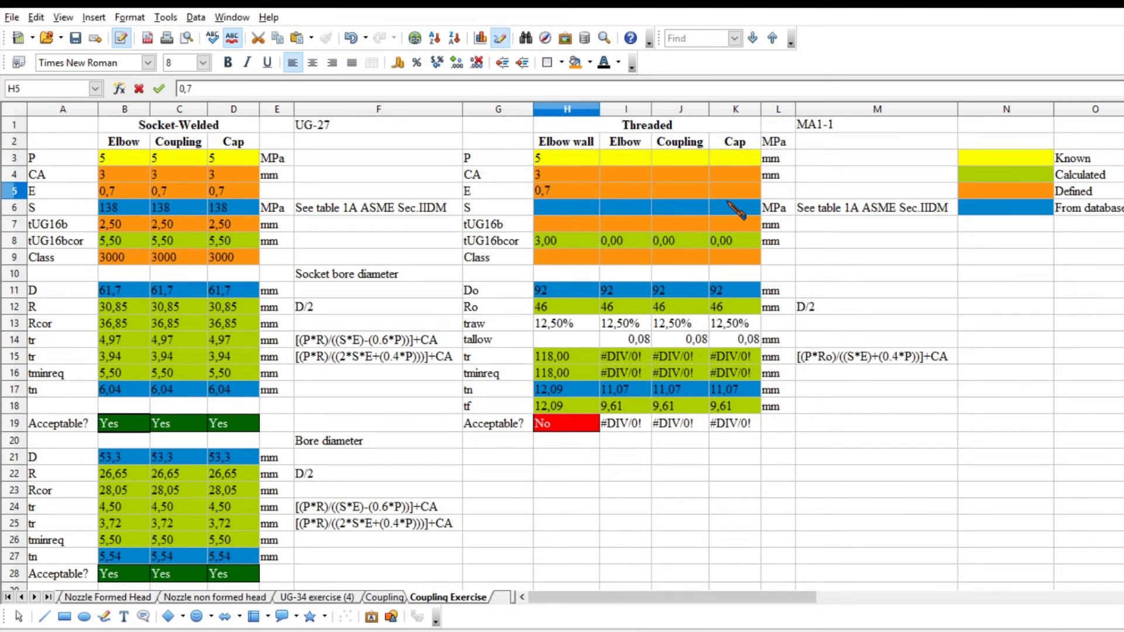
{"action": "key", "text": "Return"}
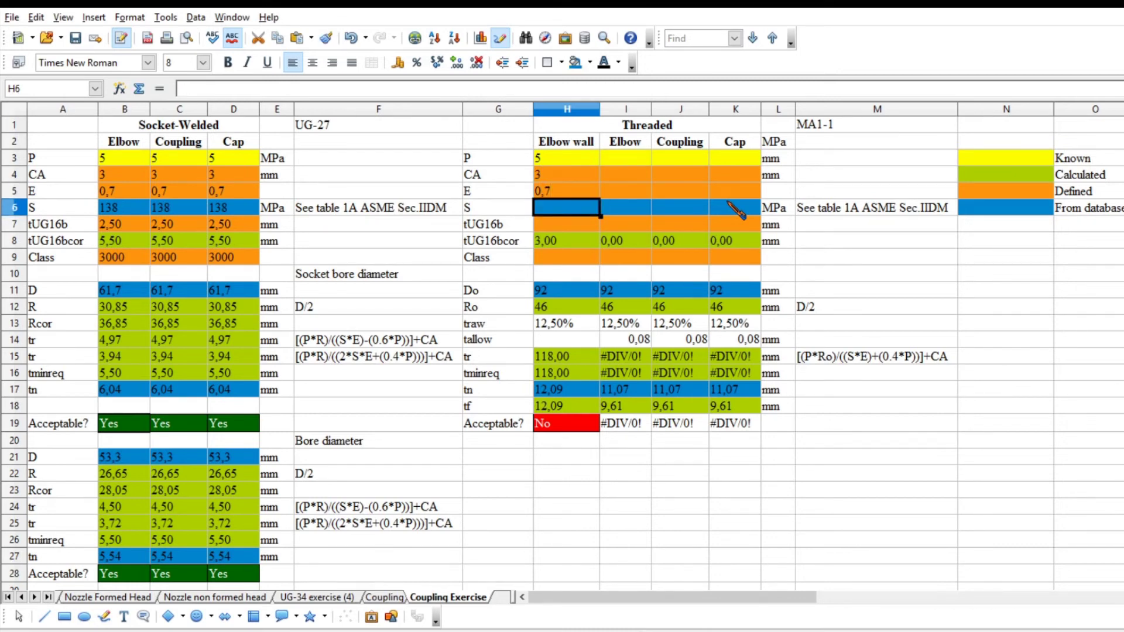
{"action": "type", "text": "138"}
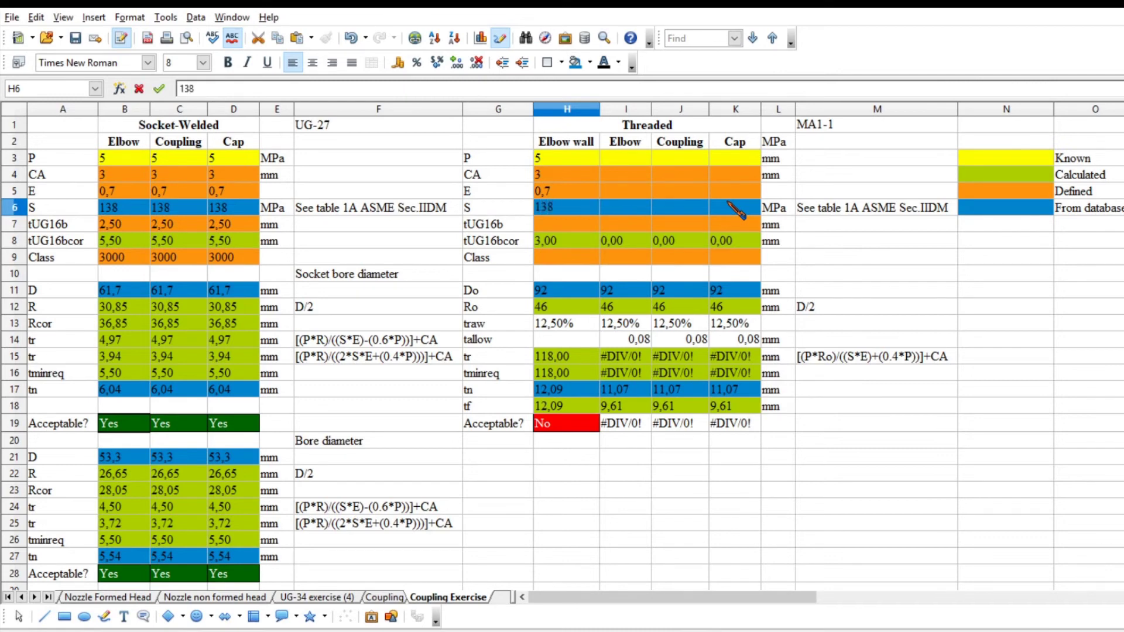
{"action": "key", "text": "Return"}
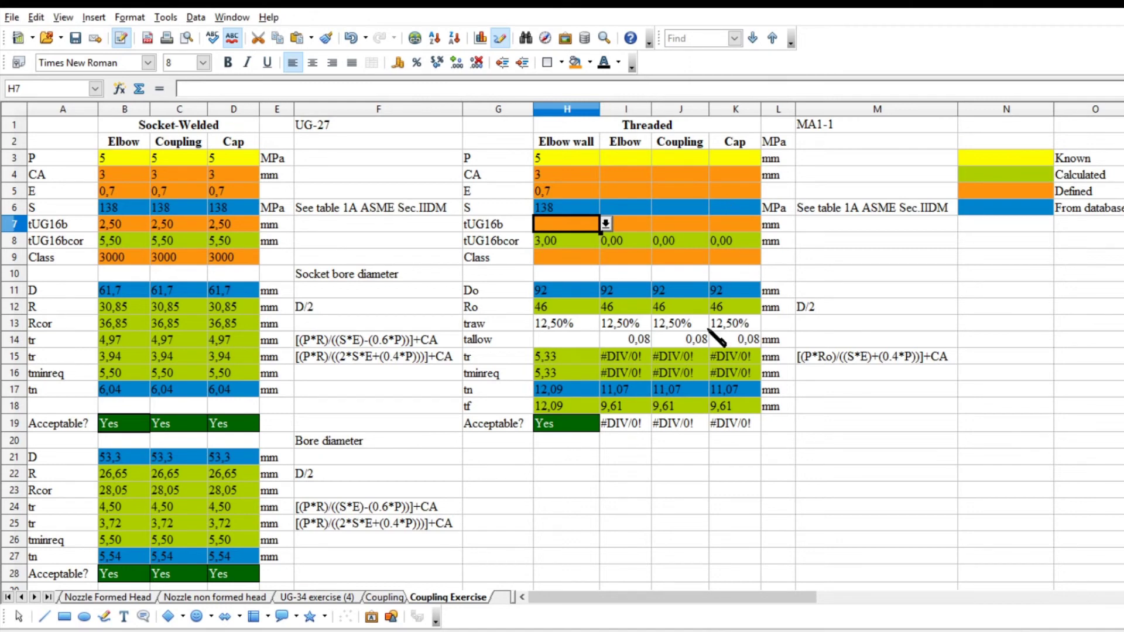
{"action": "type", "text": "2,50"}
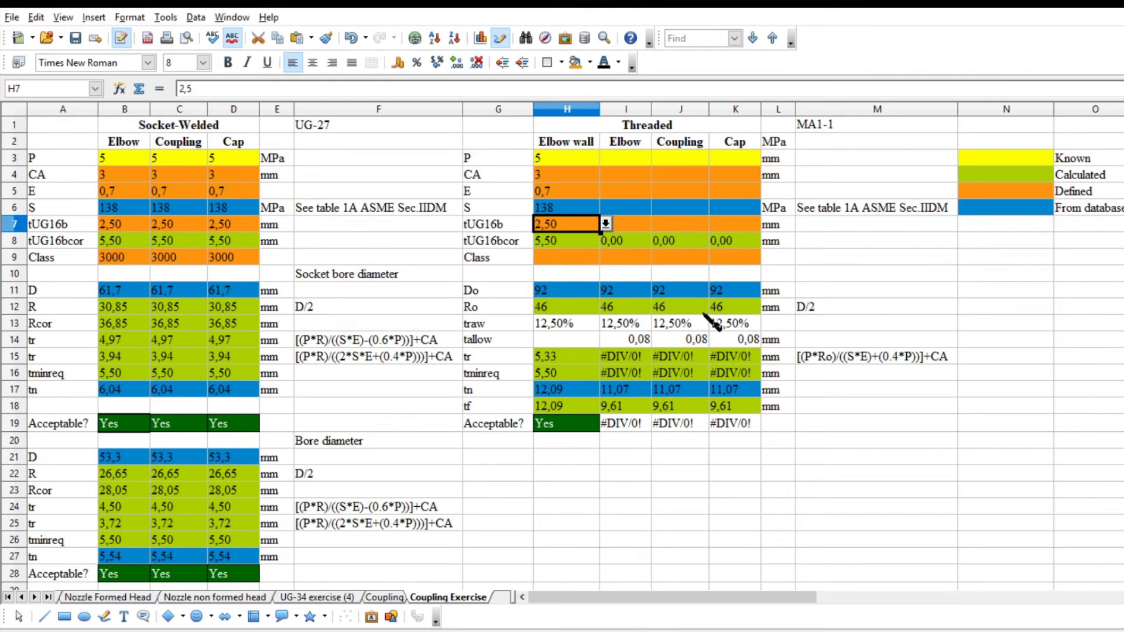
Step: Set the threaded fittings' class to 2000 for Elbow wall and Elbow, and to 3000 for Coupling and Cap
{"action": "key", "text": "Down"}
{"action": "key", "text": "Down"}
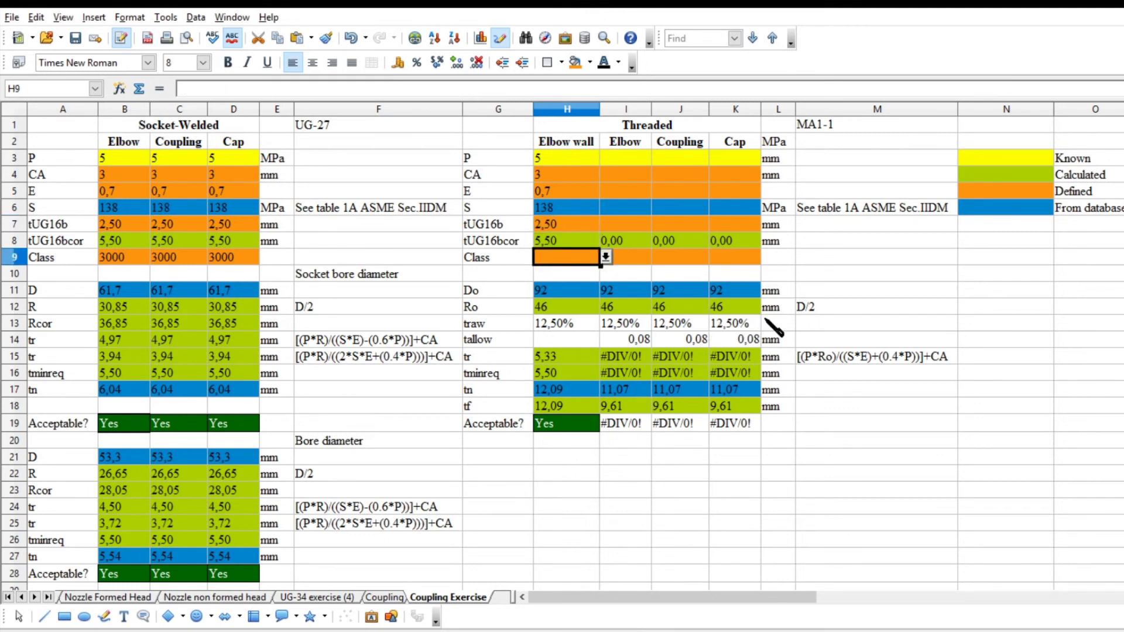
{"action": "type", "text": "2000"}
{"action": "key", "text": "Return"}
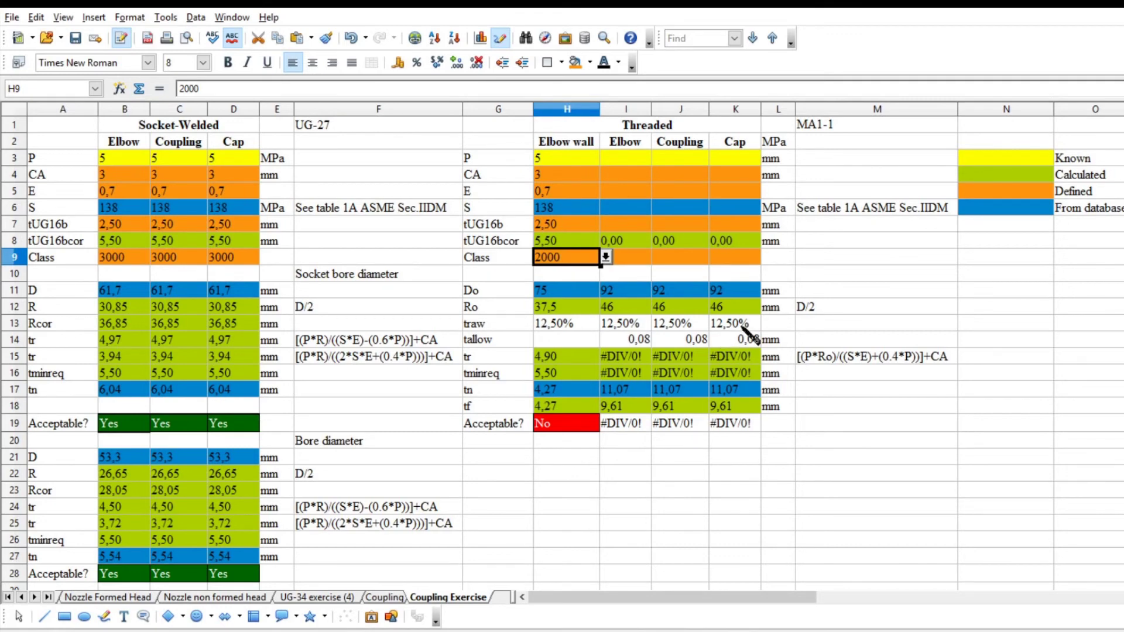
{"action": "key", "text": "Right"}
{"action": "key", "text": "Right"}
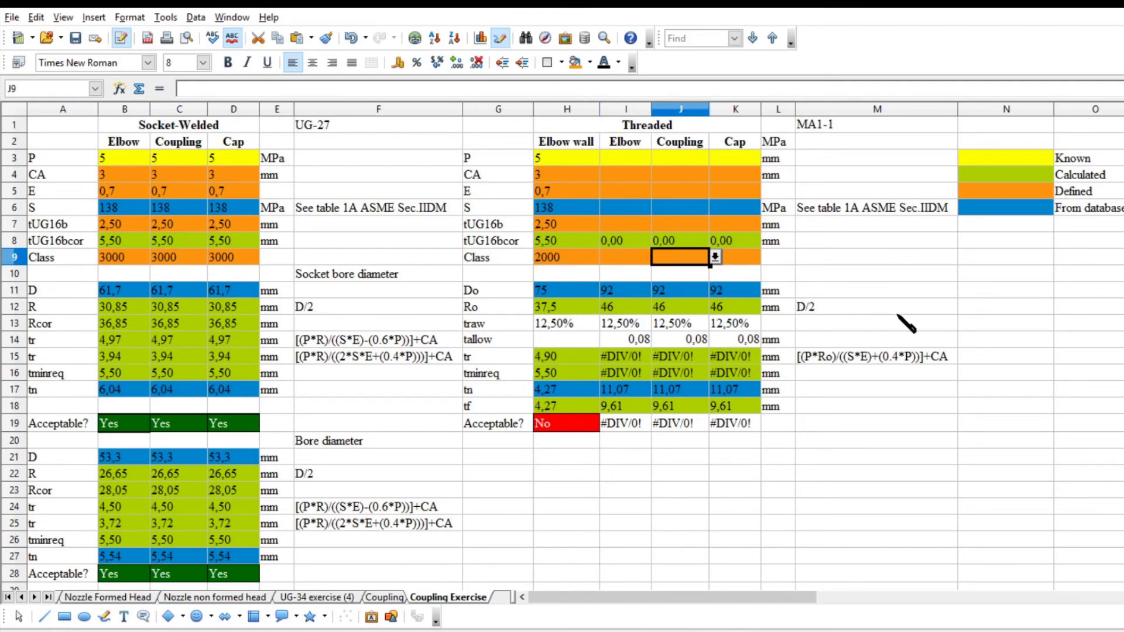
{"action": "type", "text": "3000"}
{"action": "key", "text": "Right"}
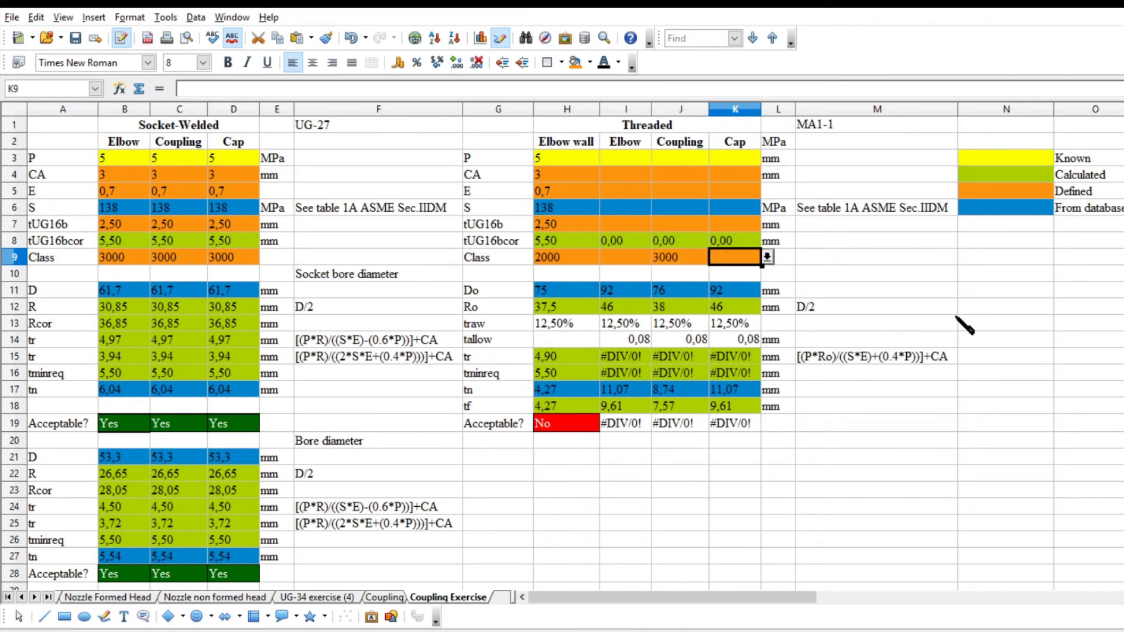
{"action": "type", "text": "3000"}
{"action": "key", "text": "Left"}
{"action": "key", "text": "Left"}
{"action": "type", "text": "2000"}
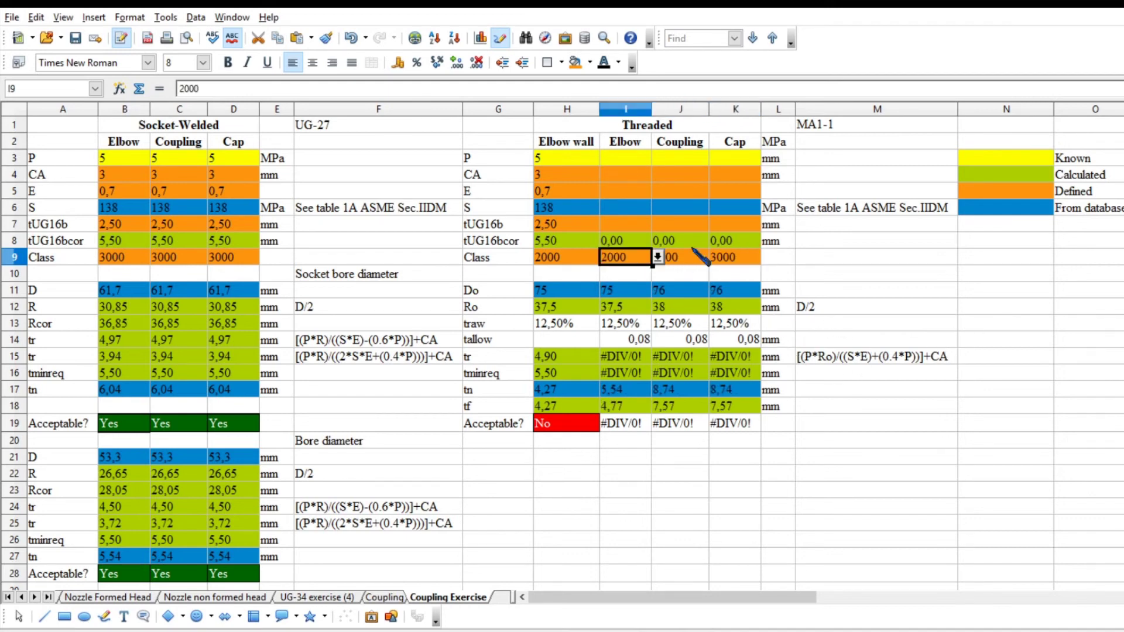
Step: Copy the threaded Elbow wall's P, CA, E, S and tUG16b values into the Elbow, Coupling and Cap columns
{"action": "key", "text": "Left"}
{"action": "key", "text": "Up"}
{"action": "key", "text": "Up"}
{"action": "key", "text": "Up"}
{"action": "key", "text": "Up"}
{"action": "key", "text": "Up"}
{"action": "key", "text": "Up"}
{"action": "key", "text": "shift+Down"}
{"action": "key", "text": "shift+Down"}
{"action": "key", "text": "shift+Down"}
{"action": "key", "text": "shift+Down"}
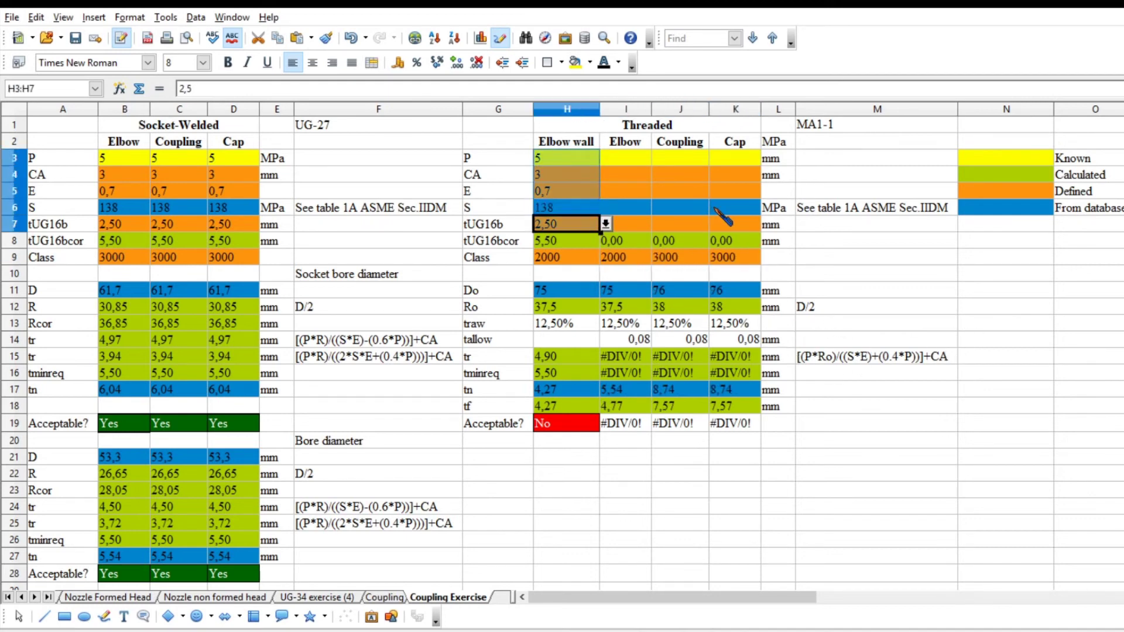
{"action": "key", "text": "Right"}
{"action": "key", "text": "Up"}
{"action": "key", "text": "Up"}
{"action": "key", "text": "Up"}
{"action": "key", "text": "Up"}
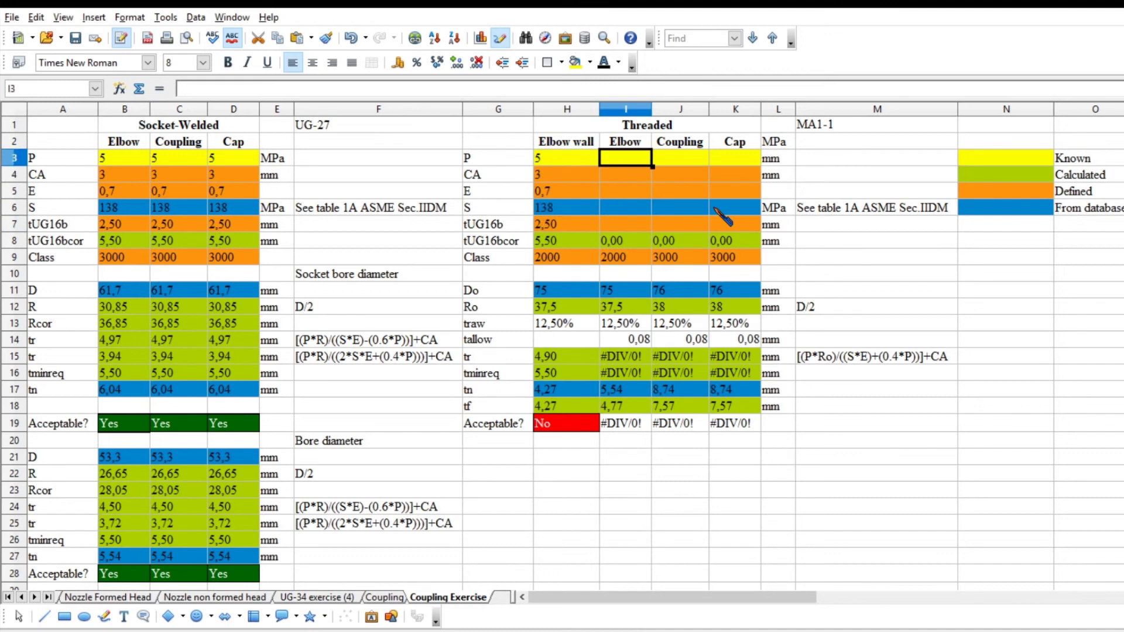
{"action": "key", "text": "shift+Right"}
{"action": "key", "text": "shift+Right"}
{"action": "key", "text": "shift+Down"}
{"action": "key", "text": "shift+Down"}
{"action": "key", "text": "shift+Down"}
{"action": "key", "text": "shift+Down"}
{"action": "key", "text": "ctrl+v"}
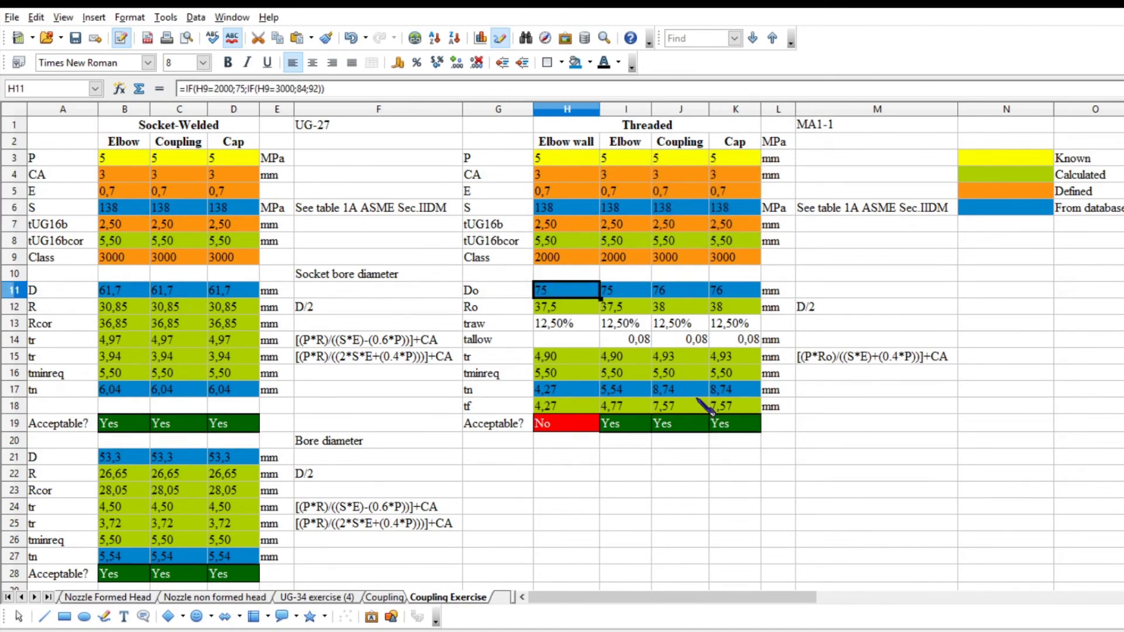
Step: Compare the threaded fittings' diameters, thicknesses and acceptability with Table 5, Table 4 and the Table 2 class correlation
{"action": "scroll", "coordinate": [705, 406], "scroll_direction": "down", "scroll_amount": 20}
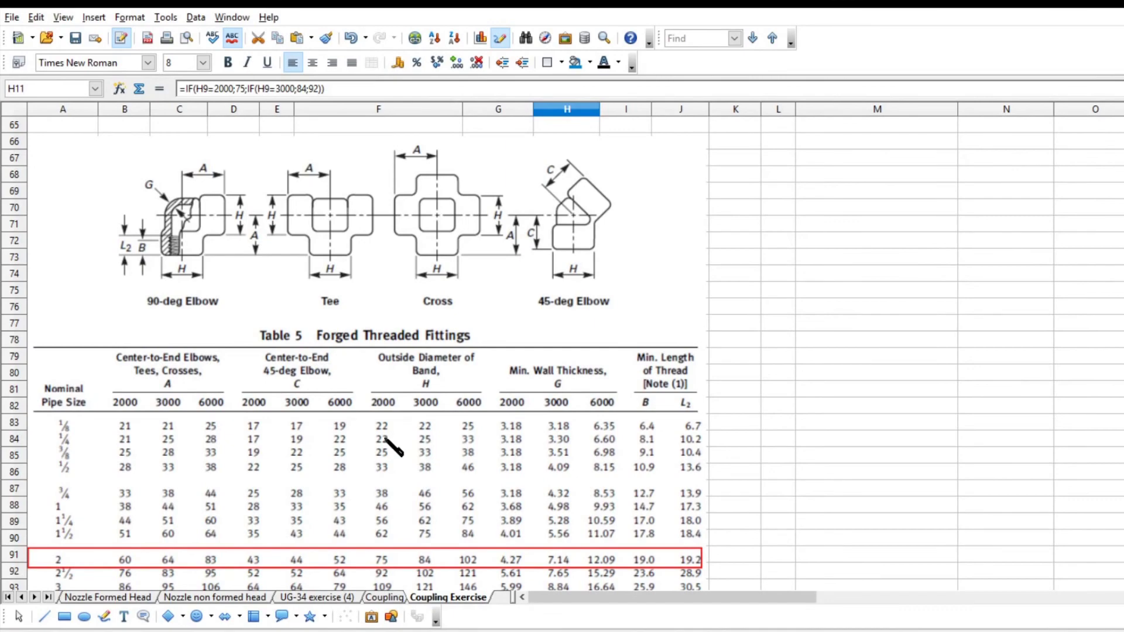
{"action": "scroll", "coordinate": [394, 449], "scroll_direction": "up", "scroll_amount": 5}
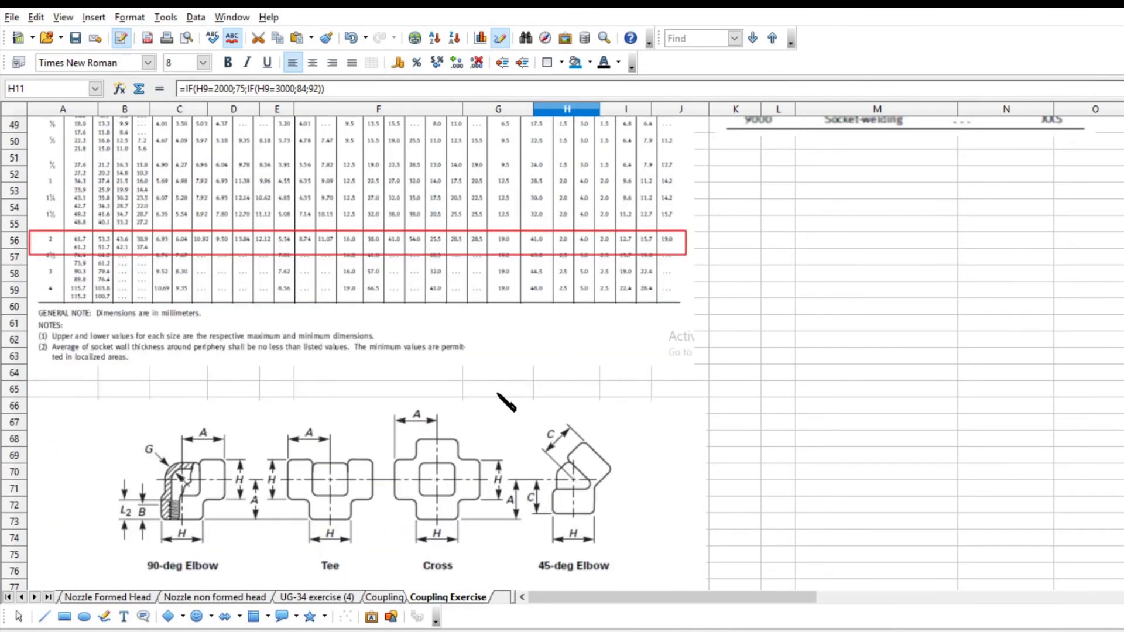
{"action": "scroll", "coordinate": [504, 407], "scroll_direction": "down", "scroll_amount": 7}
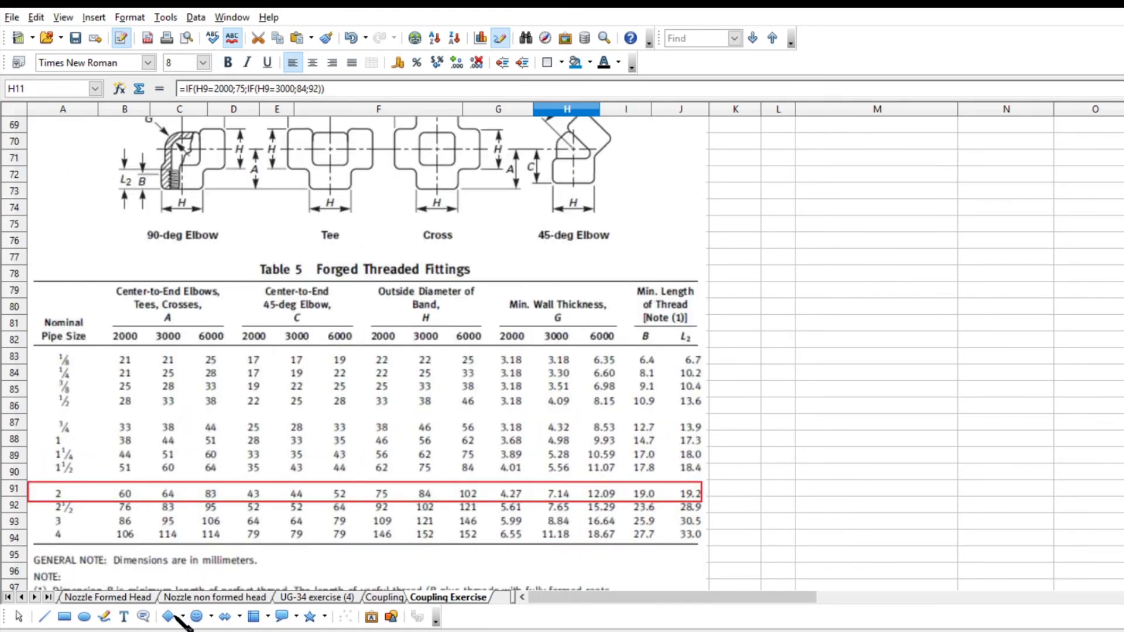
{"action": "scroll", "coordinate": [678, 564], "scroll_direction": "up", "scroll_amount": 20}
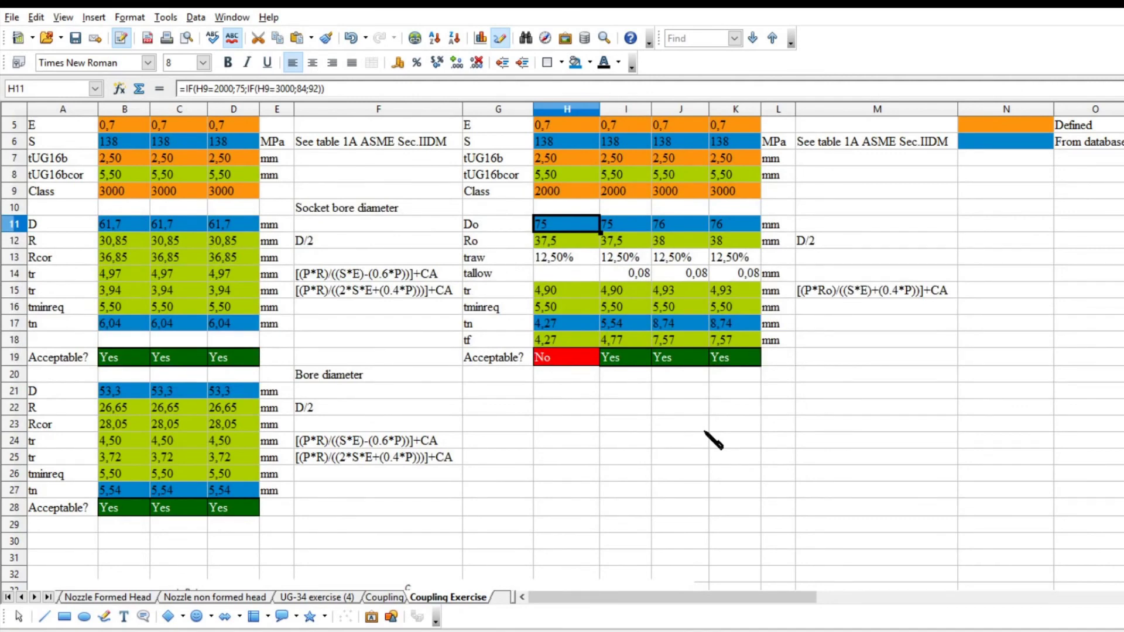
{"action": "scroll", "coordinate": [751, 378], "scroll_direction": "up", "scroll_amount": 2}
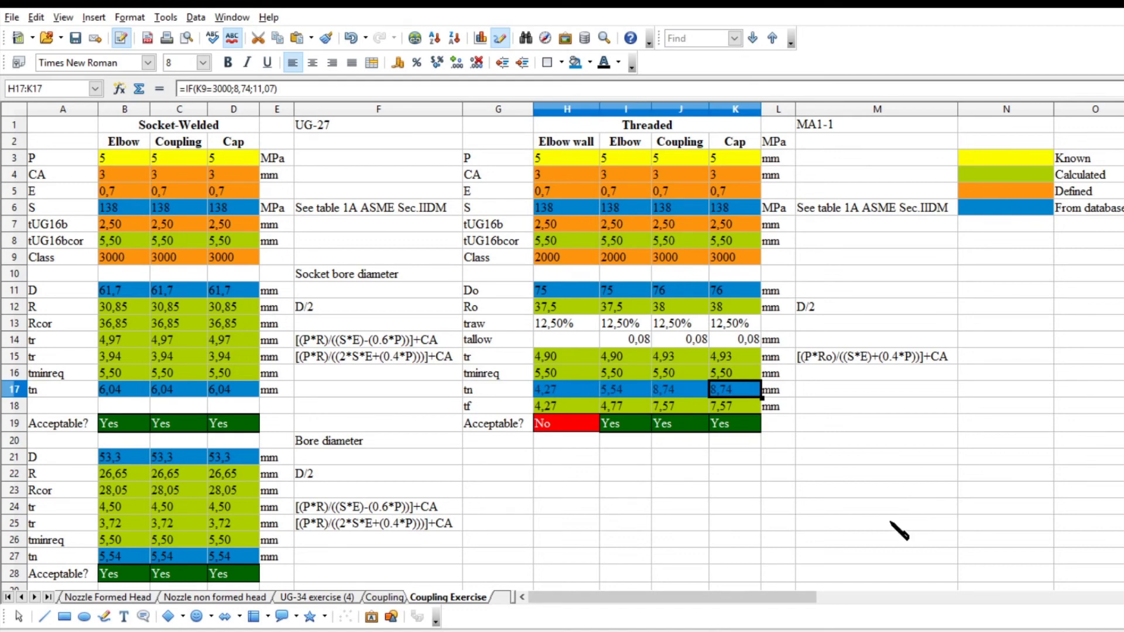
{"action": "left_click", "coordinate": [680, 490]}
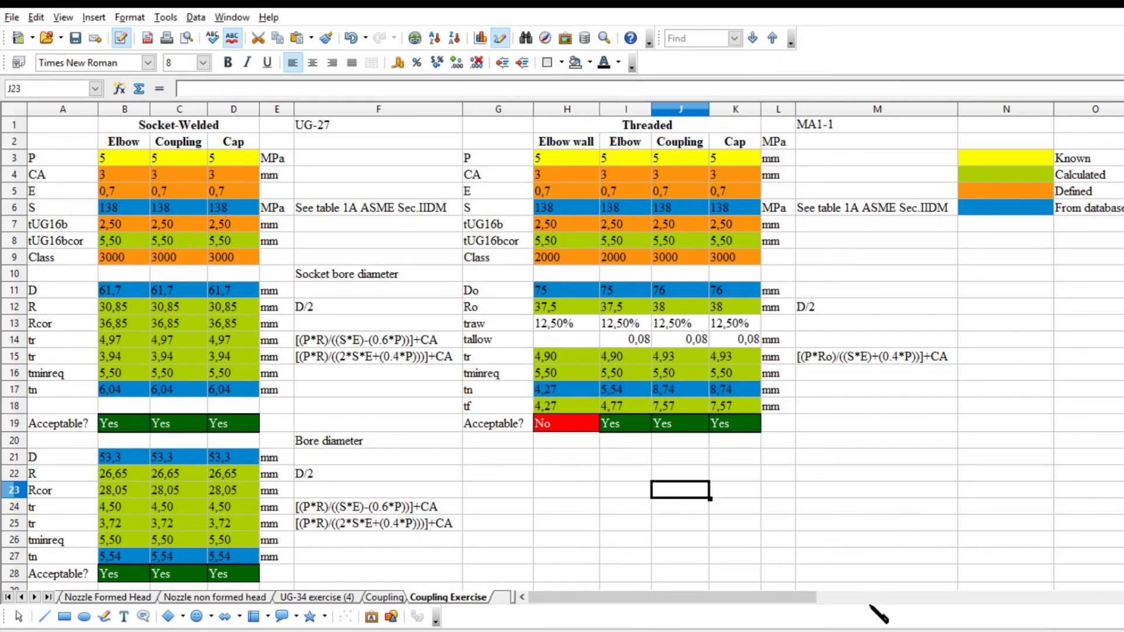
{"action": "scroll", "coordinate": [858, 618], "scroll_direction": "down", "scroll_amount": 9}
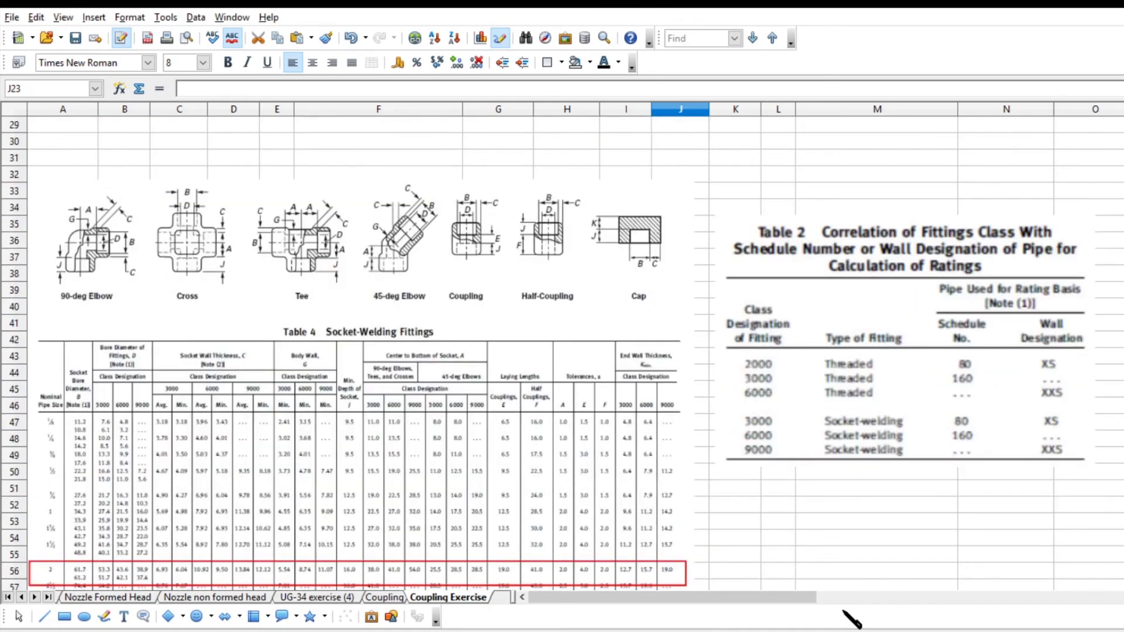
{"action": "scroll", "coordinate": [852, 619], "scroll_direction": "down", "scroll_amount": 1}
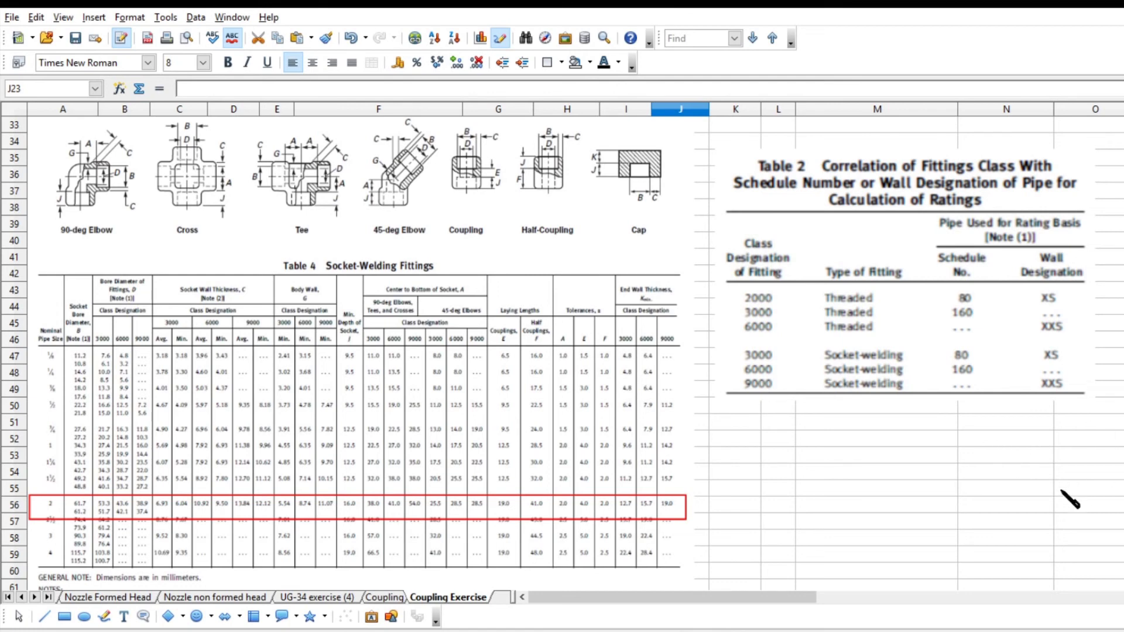
{"action": "scroll", "coordinate": [878, 239], "scroll_direction": "up", "scroll_amount": 11}
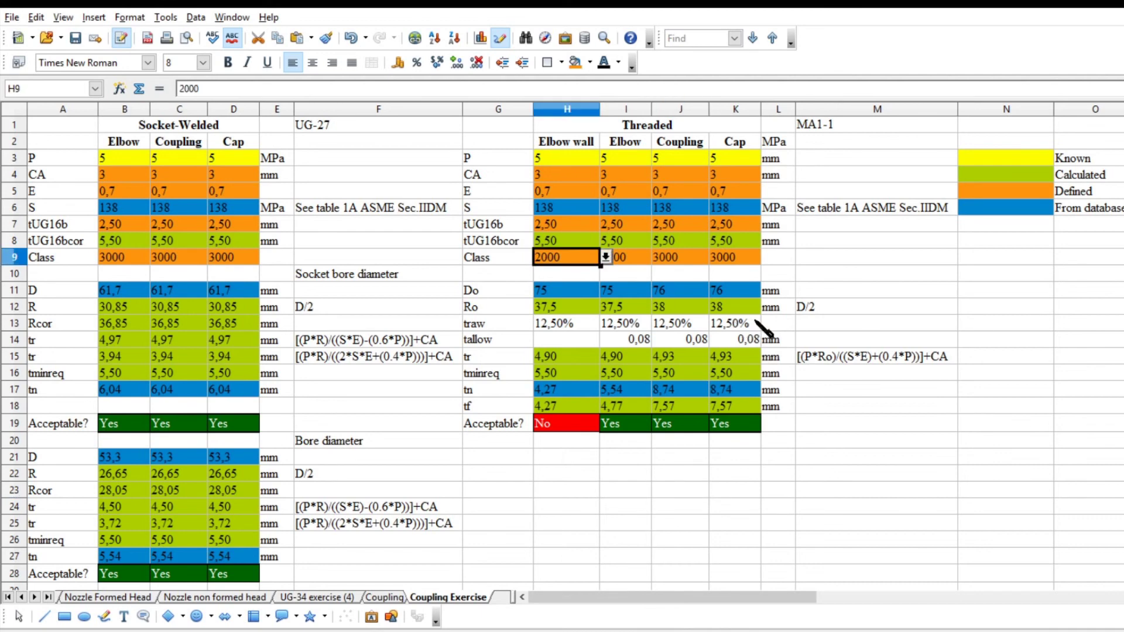
Step: Change the class of the threaded Elbow wall and Elbow to 3000
{"action": "key", "text": "ctrl+z"}
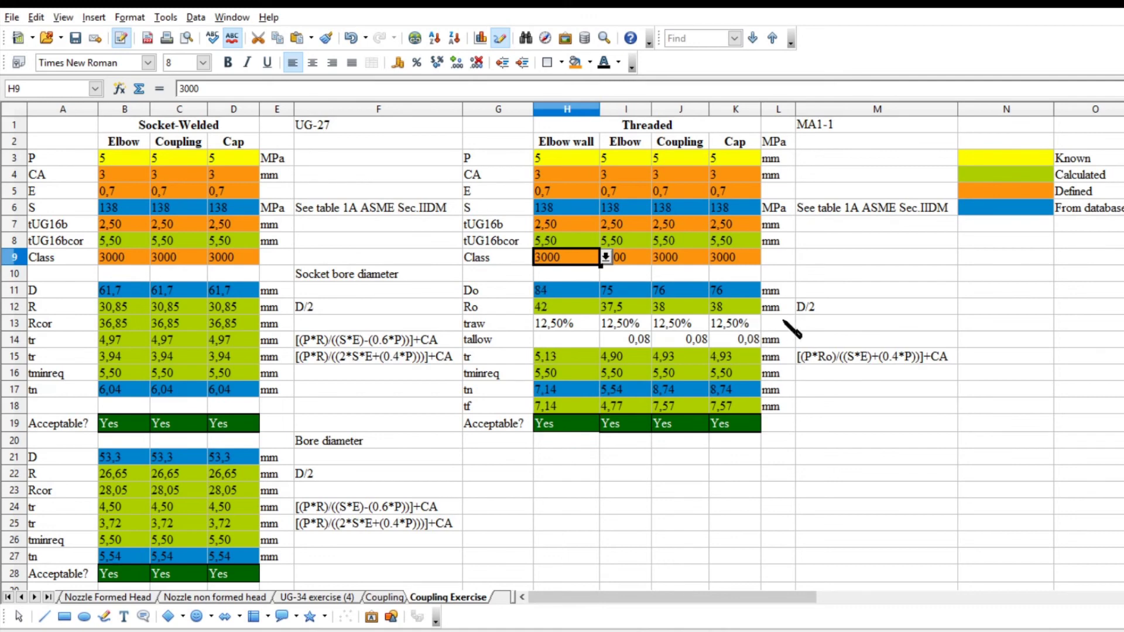
{"action": "key", "text": "Right"}
{"action": "key", "text": "ctrl+z"}
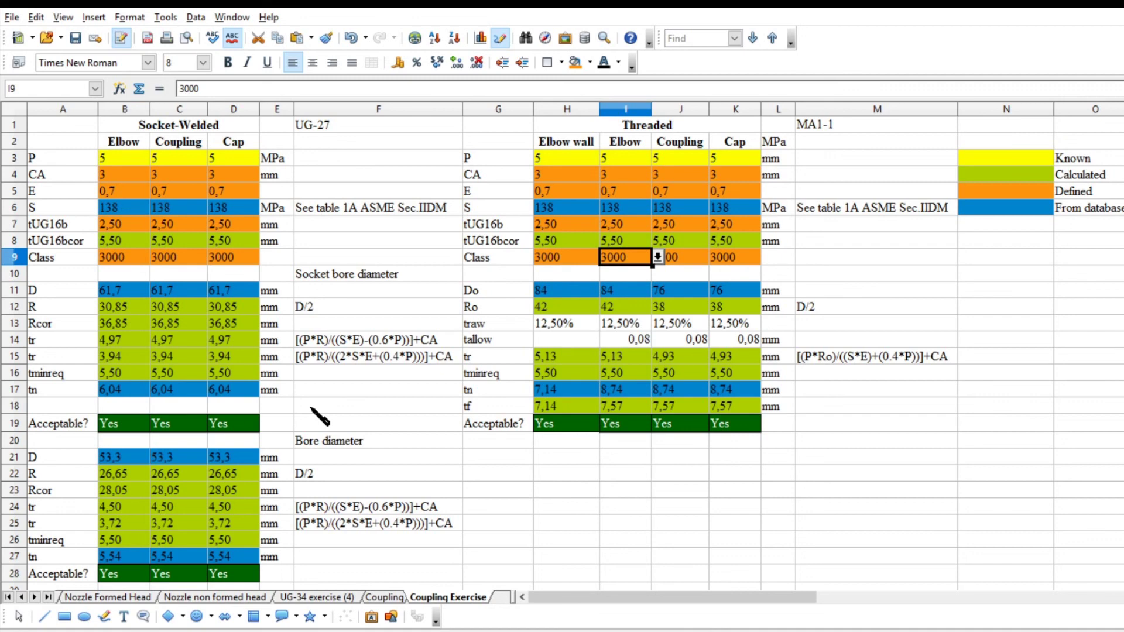
{"action": "left_click", "coordinate": [124, 257]}
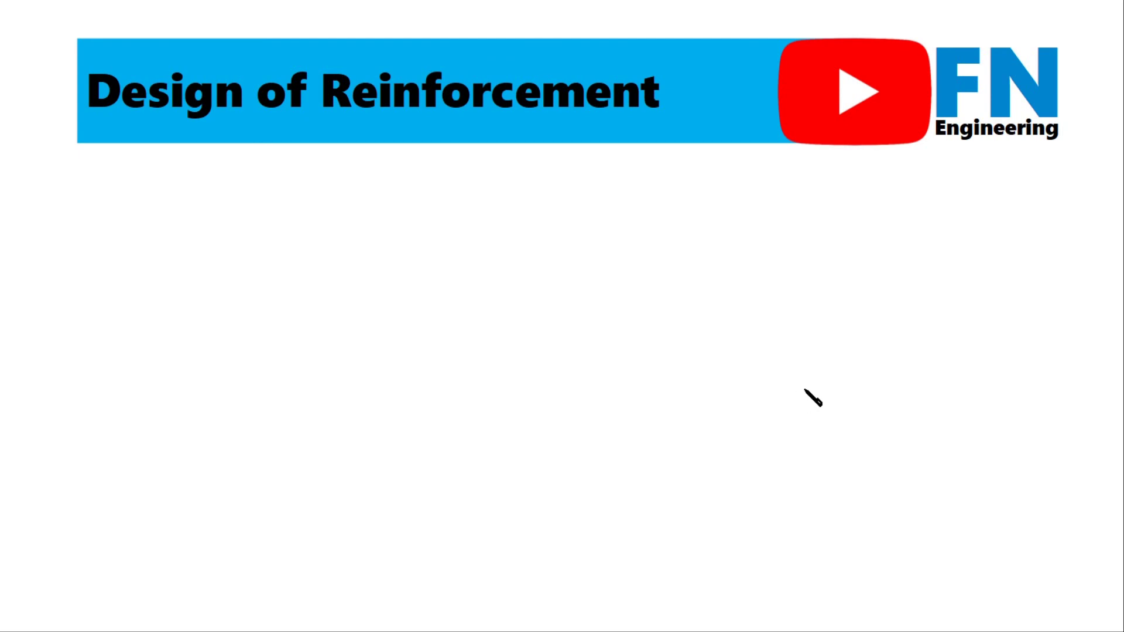
{"action": "key", "text": "Right"}
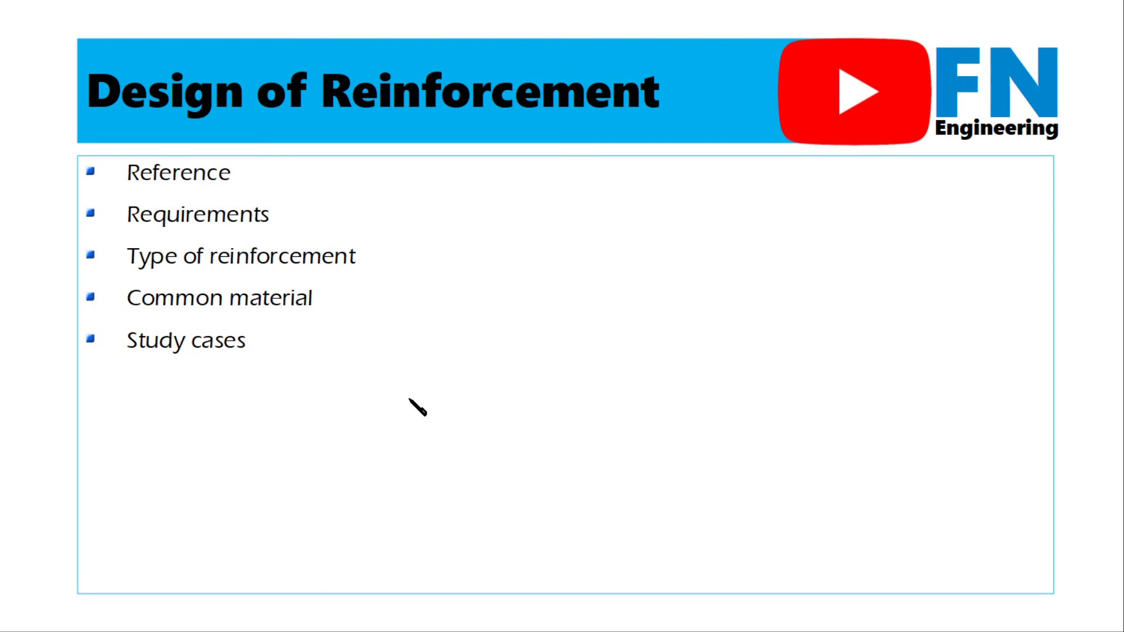
{"action": "key", "text": "Right"}
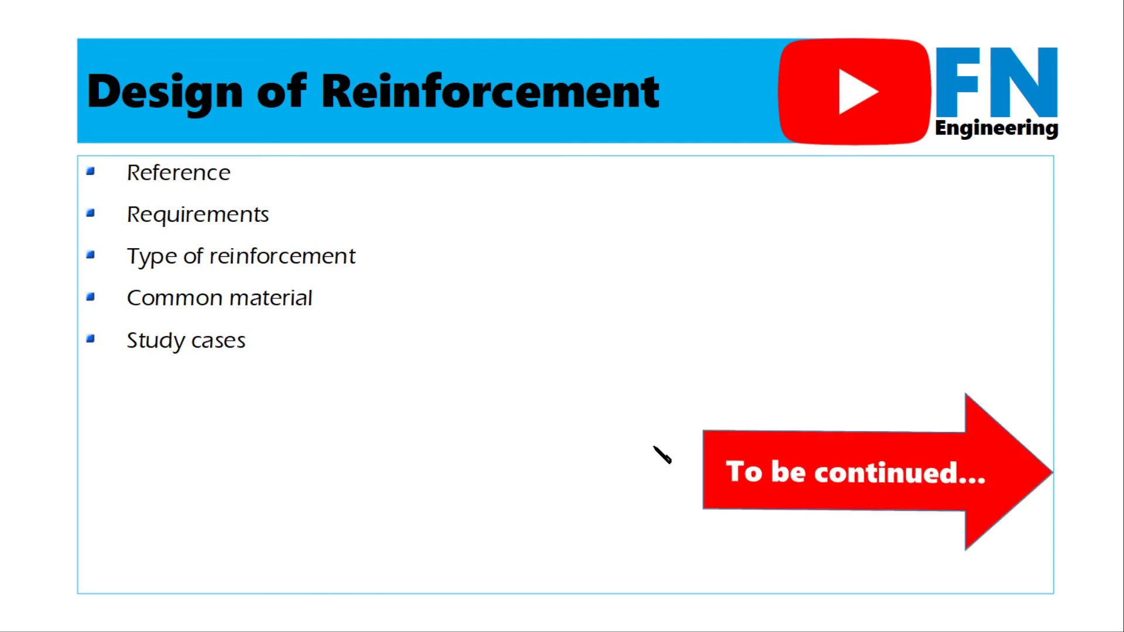